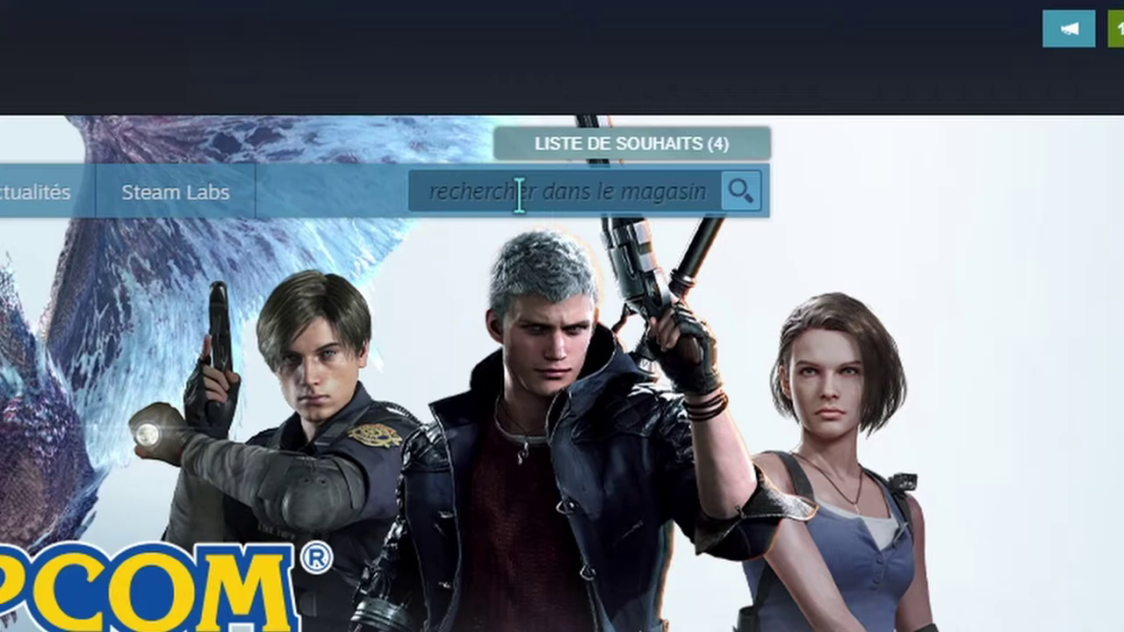
Search the Steam store for "Wallpap" and open the Wallpaper Engine product page.
type("XWal")
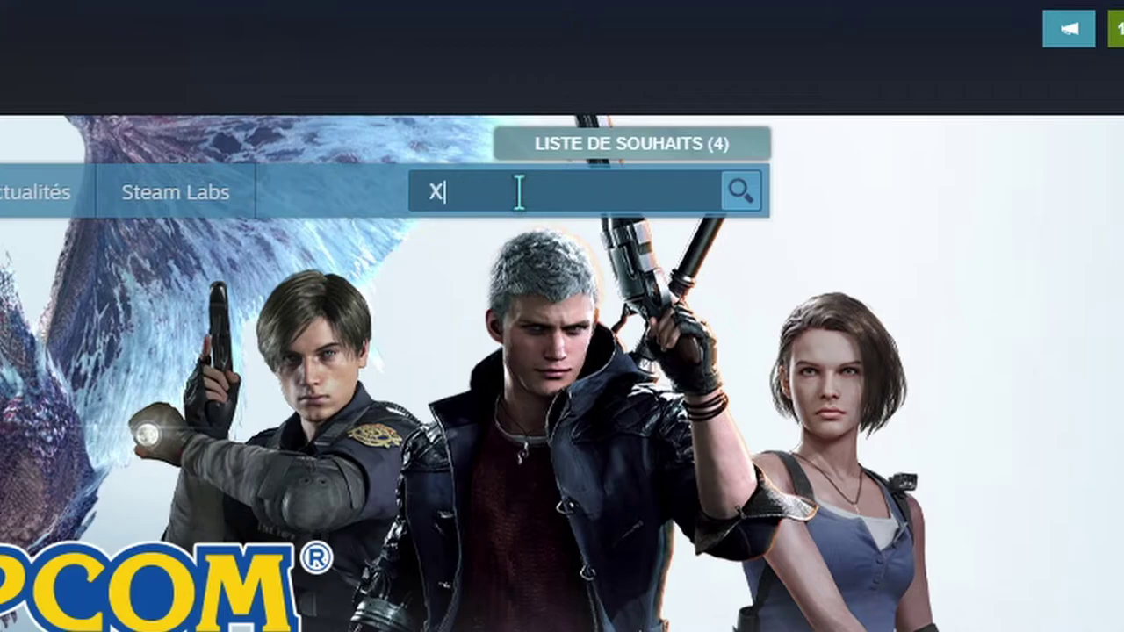
type("Wallpap")
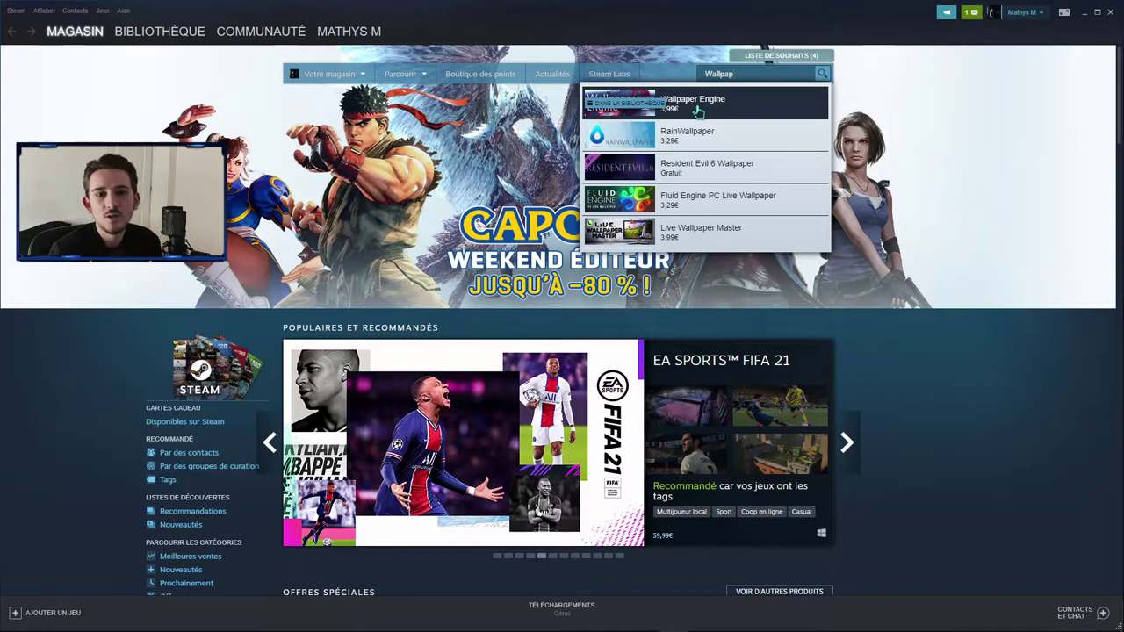
left_click(698, 112)
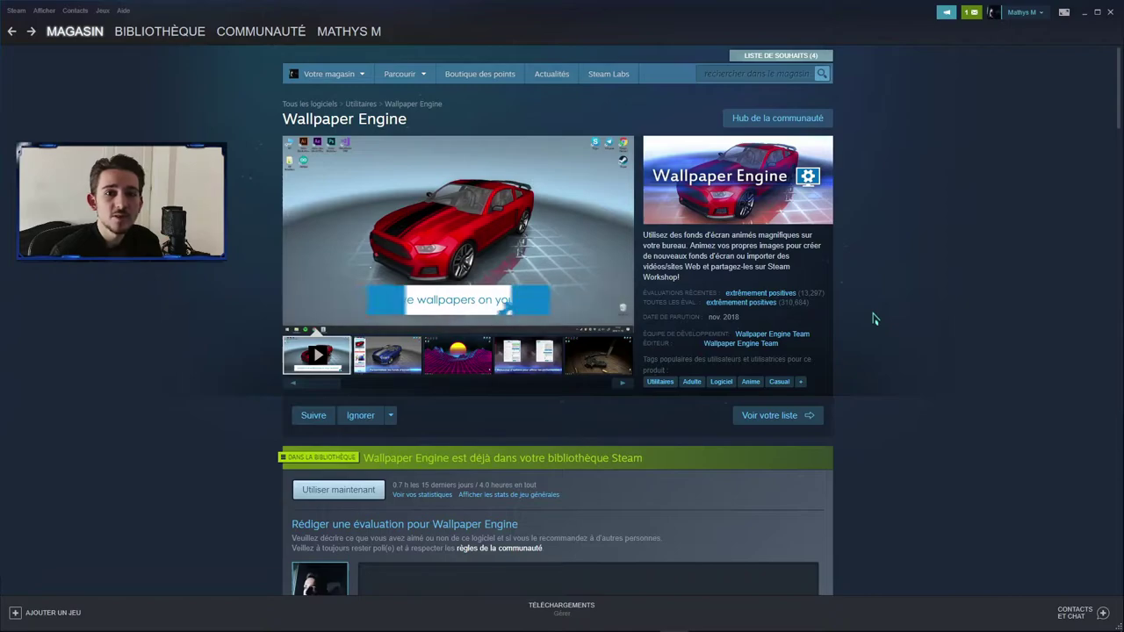
Add Wallpaper Engine to the shopping cart from the purchase section of its store page.
scroll(838, 430, "down", 6)
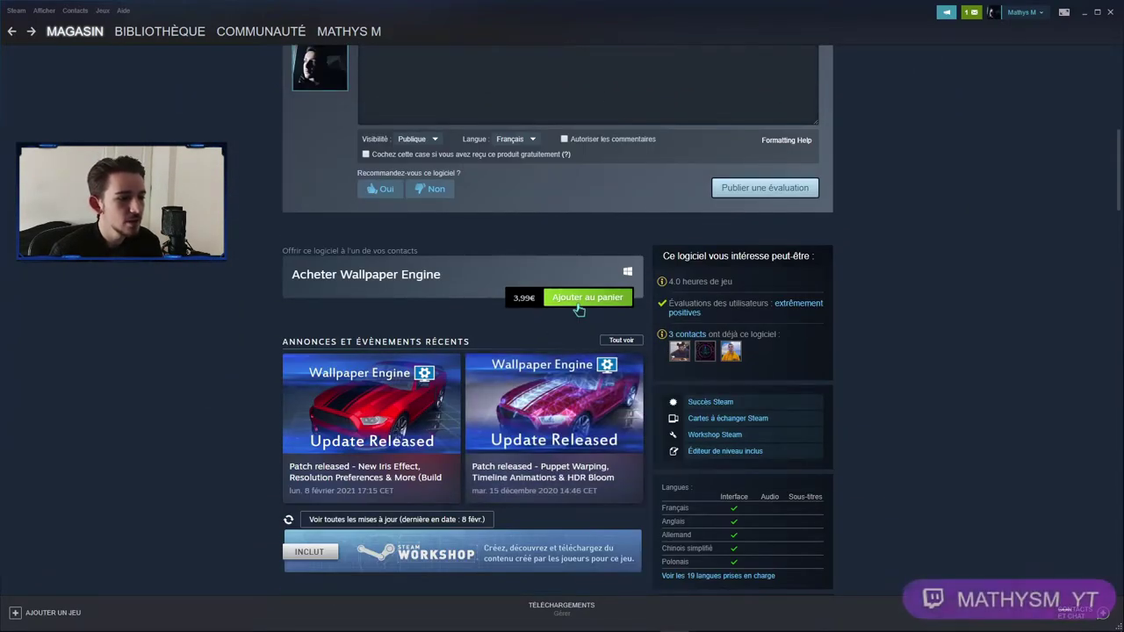
left_click(579, 298)
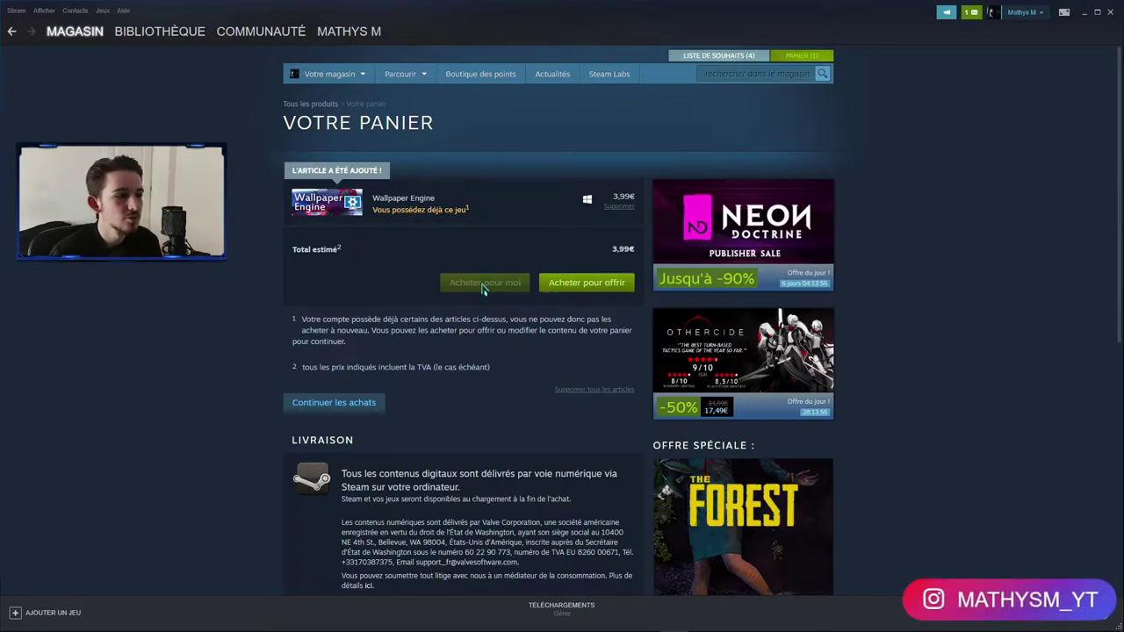
Find Wallpaper Engine in the Steam library by searching for "wall" and launch it.
left_click(159, 31)
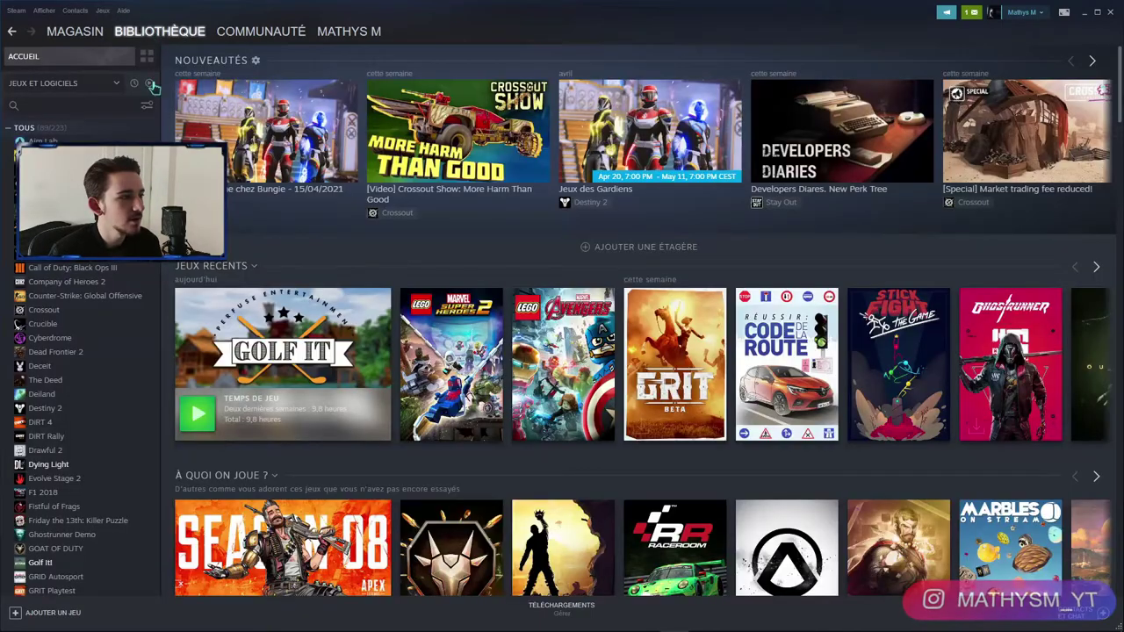
left_click(52, 104)
type("wall")
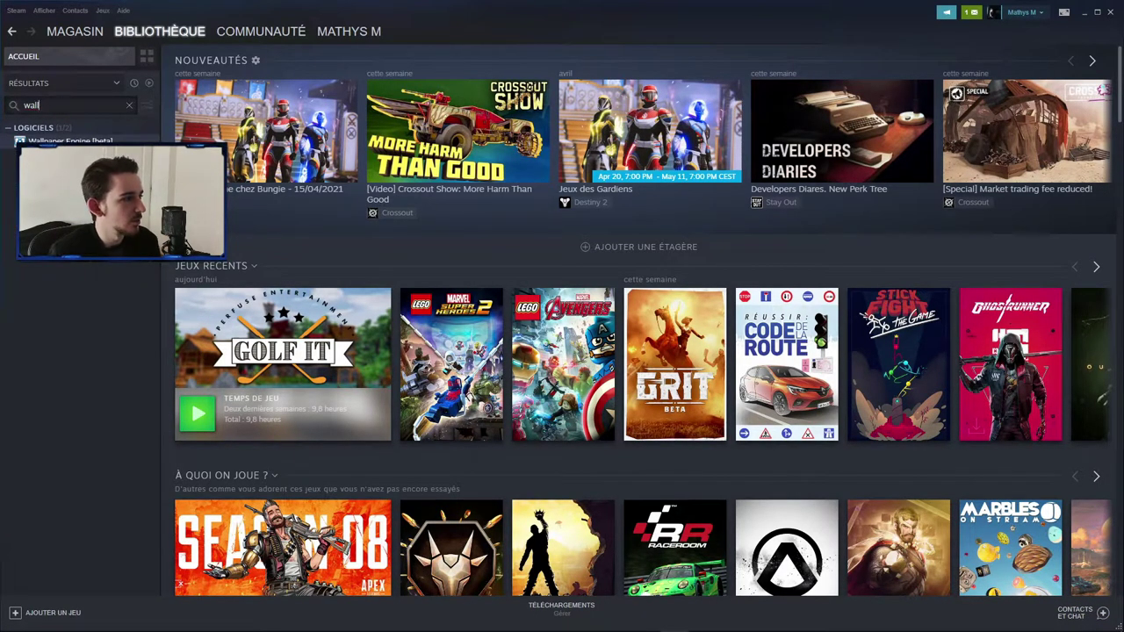
left_click(68, 140)
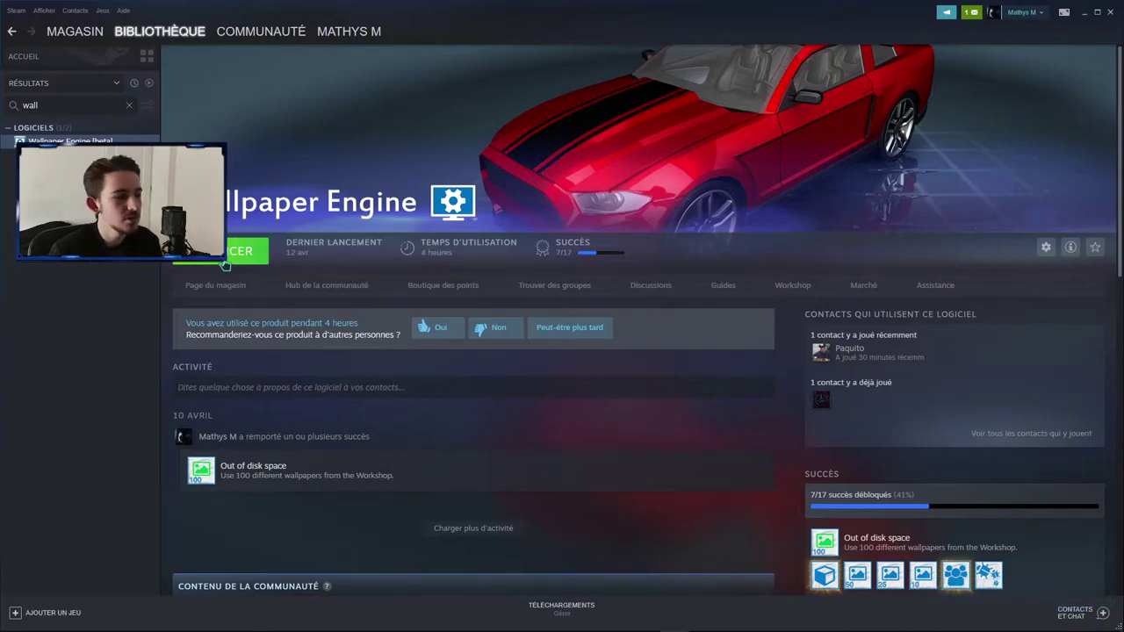
left_click(249, 252)
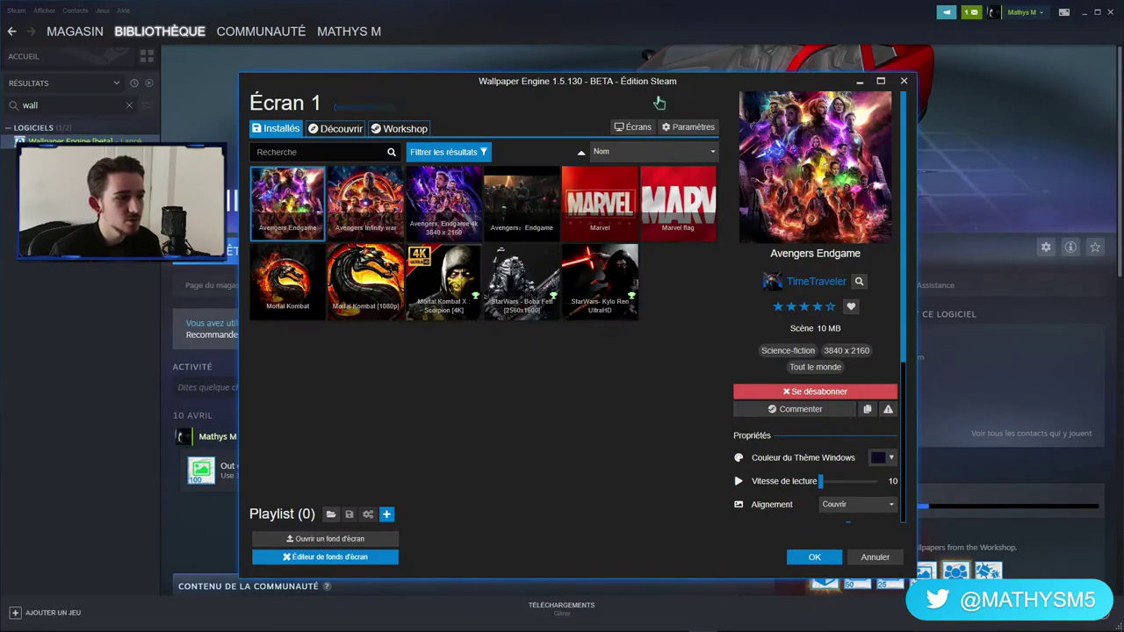
Minimize the Steam window and reposition the Wallpaper Engine window over the desktop.
left_click_drag(660, 81, 660, 86)
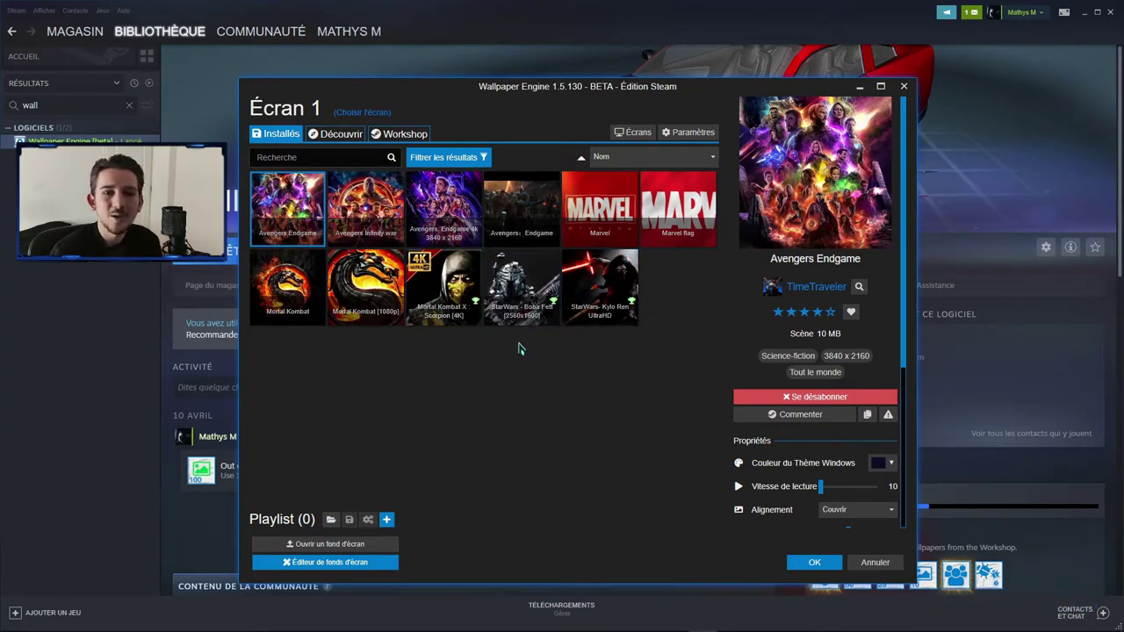
left_click_drag(690, 93, 689, 91)
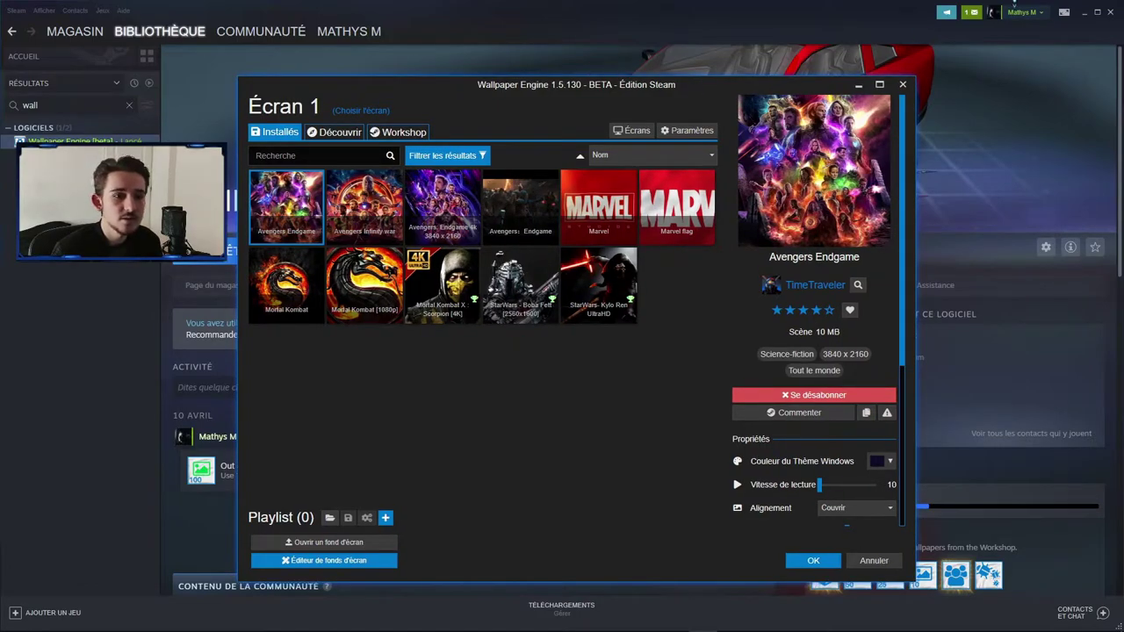
left_click(1082, 13)
mouse_move(709, 93)
left_mouse_down()
mouse_move(610, 211)
mouse_move(730, 158)
mouse_move(728, 189)
mouse_move(727, 120)
mouse_move(698, 81)
left_mouse_up()
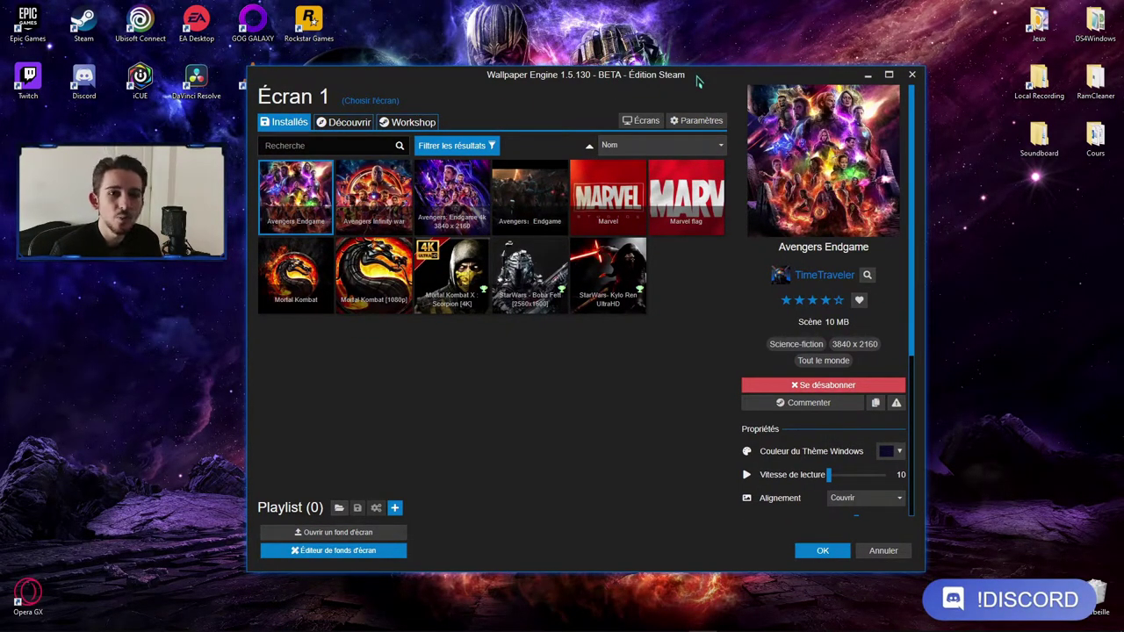
Review the properties of the Avengers Endgame wallpaper and select the installed Avengers Infinity war wallpaper instead.
scroll(826, 395, "down", 5)
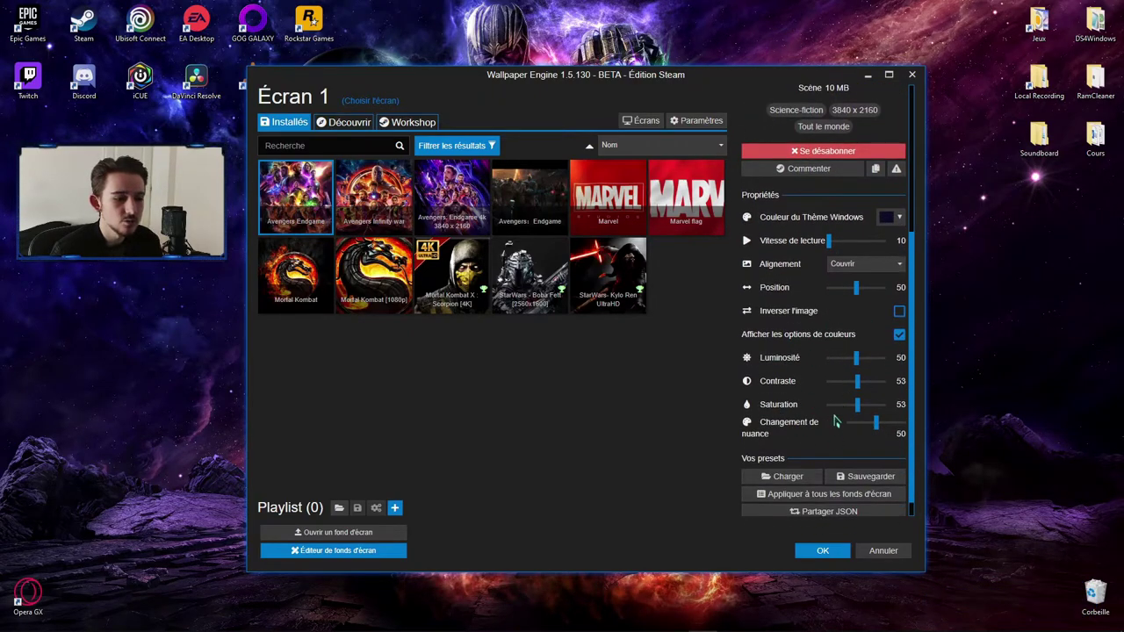
scroll(841, 410, "up", 5)
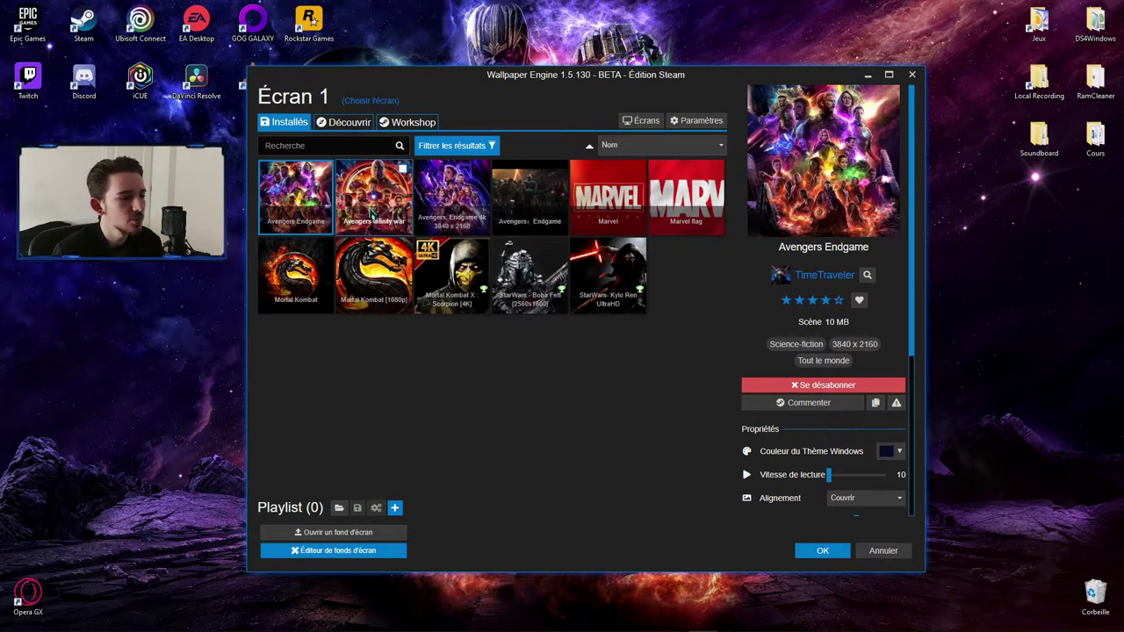
left_click(372, 211)
mouse_move(524, 84)
left_mouse_down()
mouse_move(553, 519)
mouse_move(515, 554)
mouse_move(545, 86)
left_mouse_up()
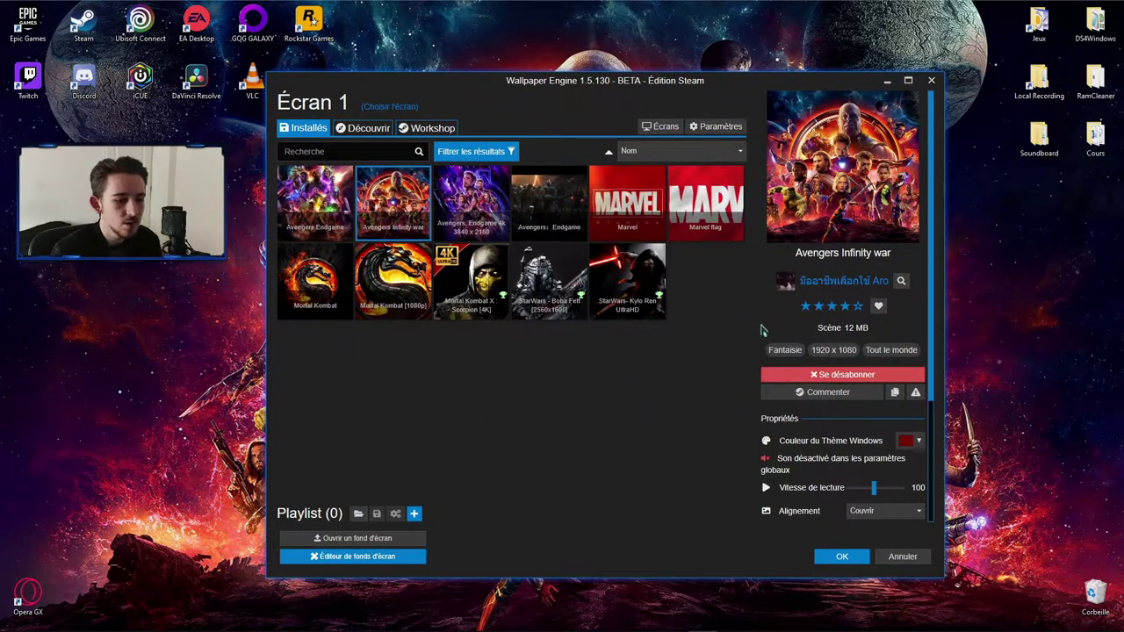
Look through the Avengers Infinity war wallpaper's properties, and open the Windows settings for a look before closing them.
scroll(825, 239, "down", 2)
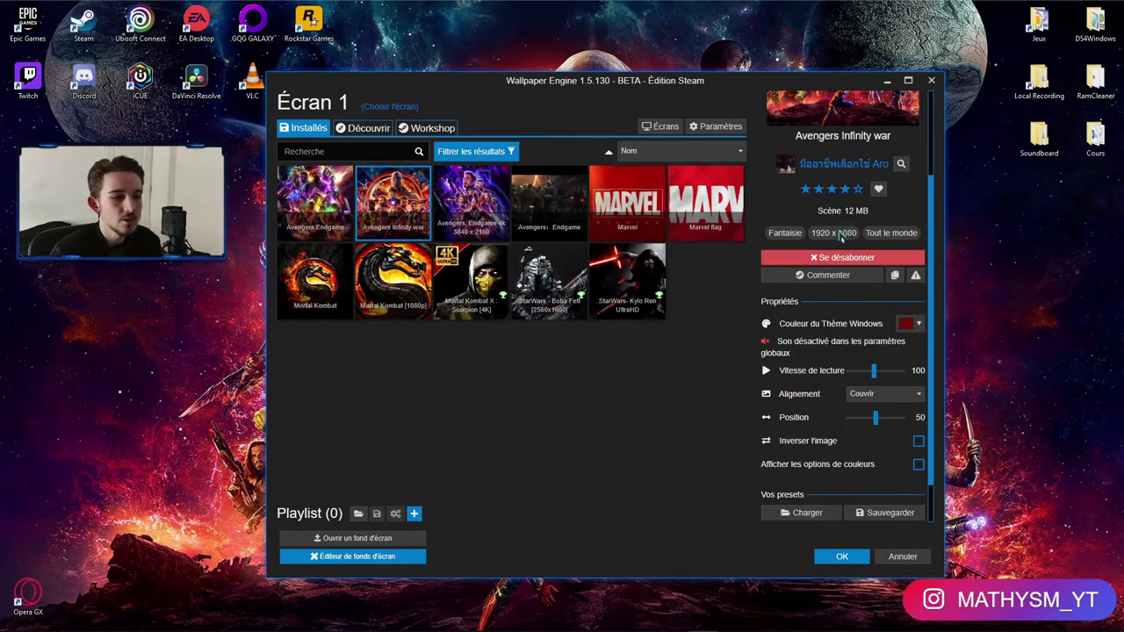
scroll(848, 250, "down", 1)
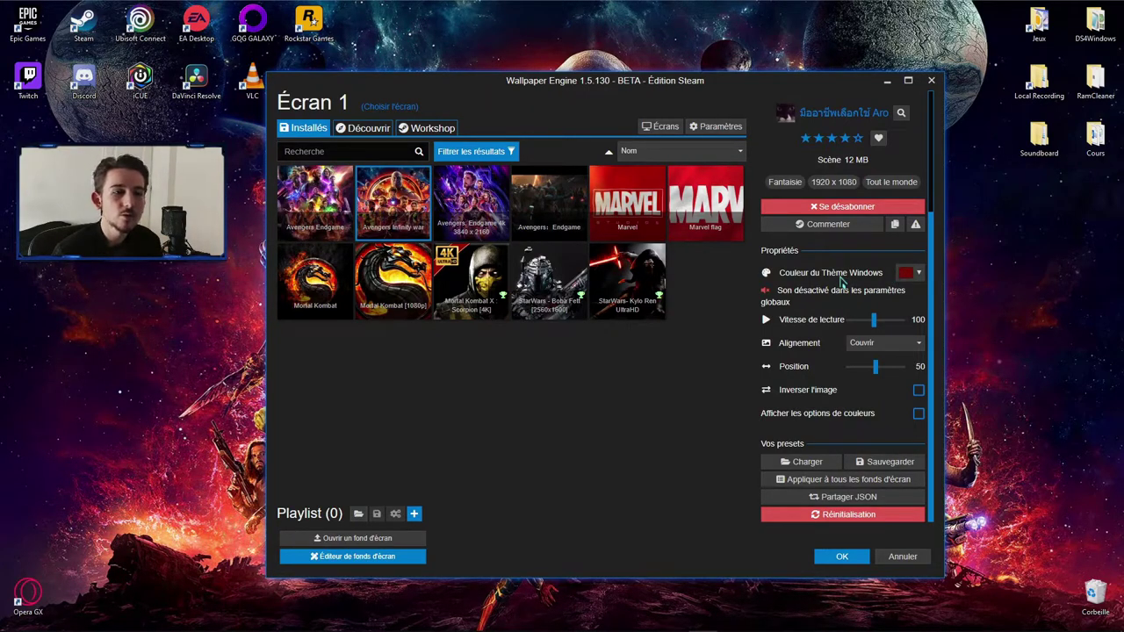
mouse_move(743, 623)
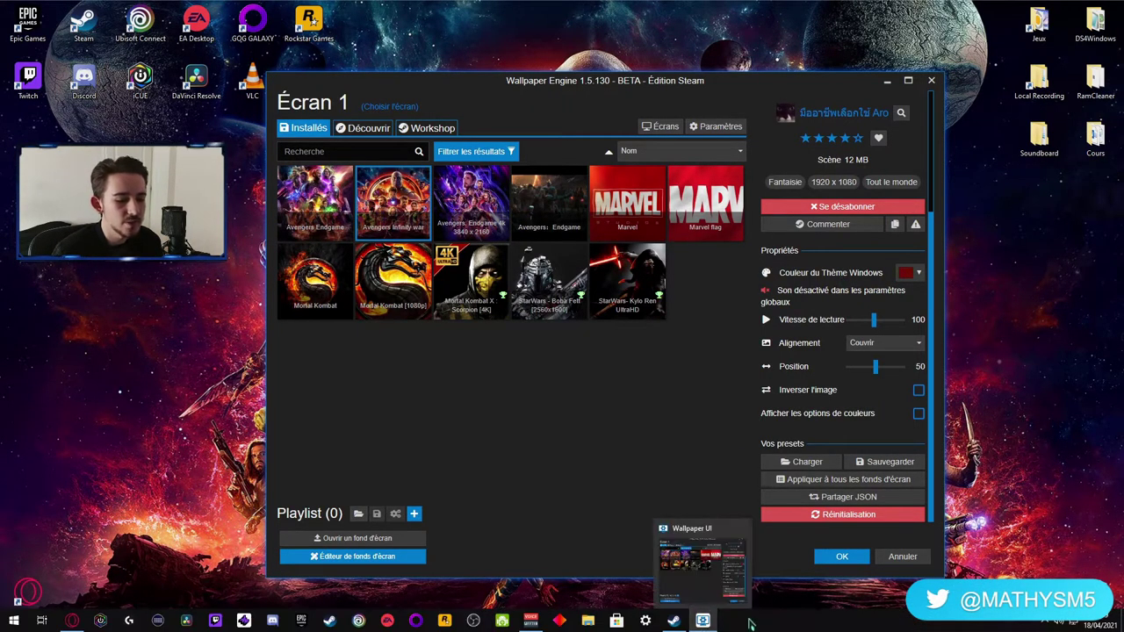
left_click(645, 620)
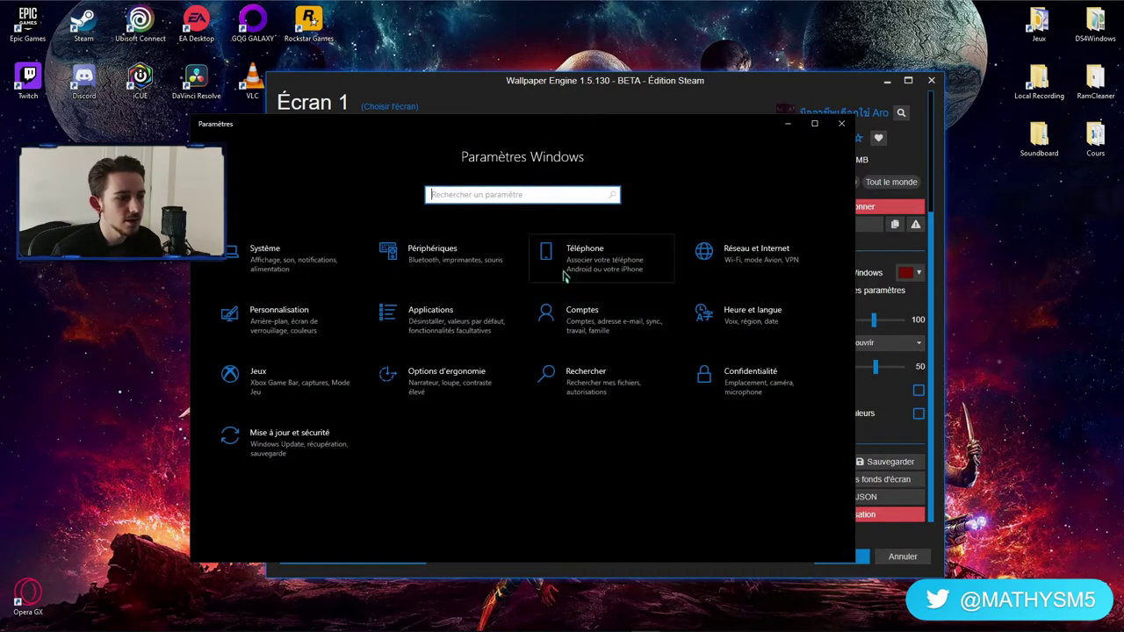
left_click(841, 124)
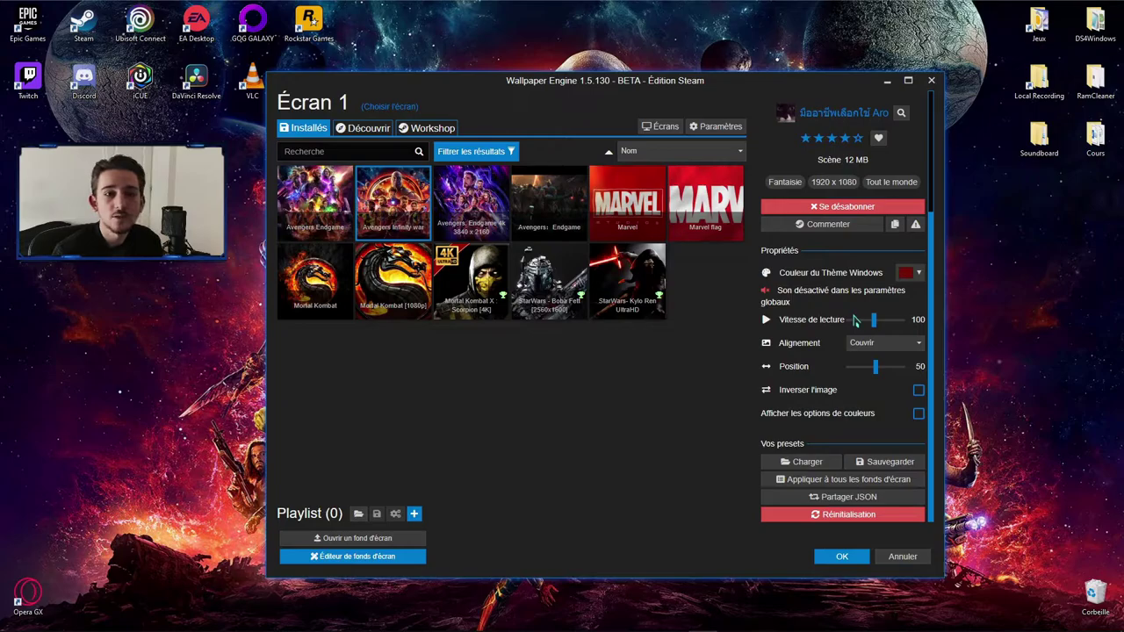
Uncover the desktop to view the Avengers Infinity war wallpaper, and bring the Wallpaper Engine window back into view.
left_click_drag(744, 88, 694, 605)
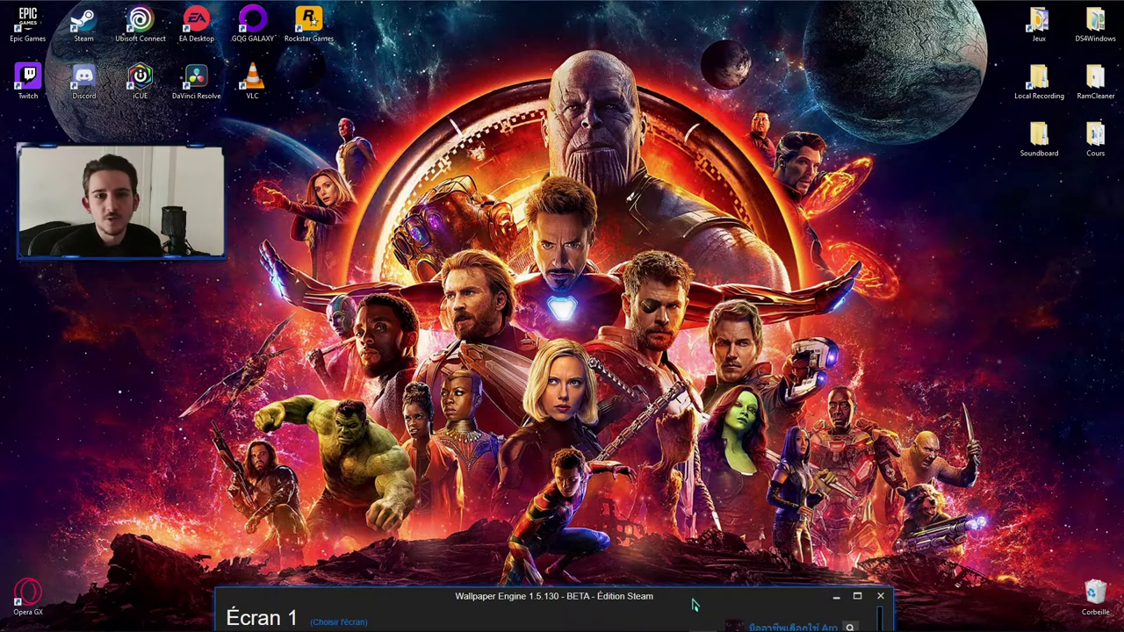
left_click_drag(693, 604, 768, 129)
left_click_drag(744, 77, 753, 112)
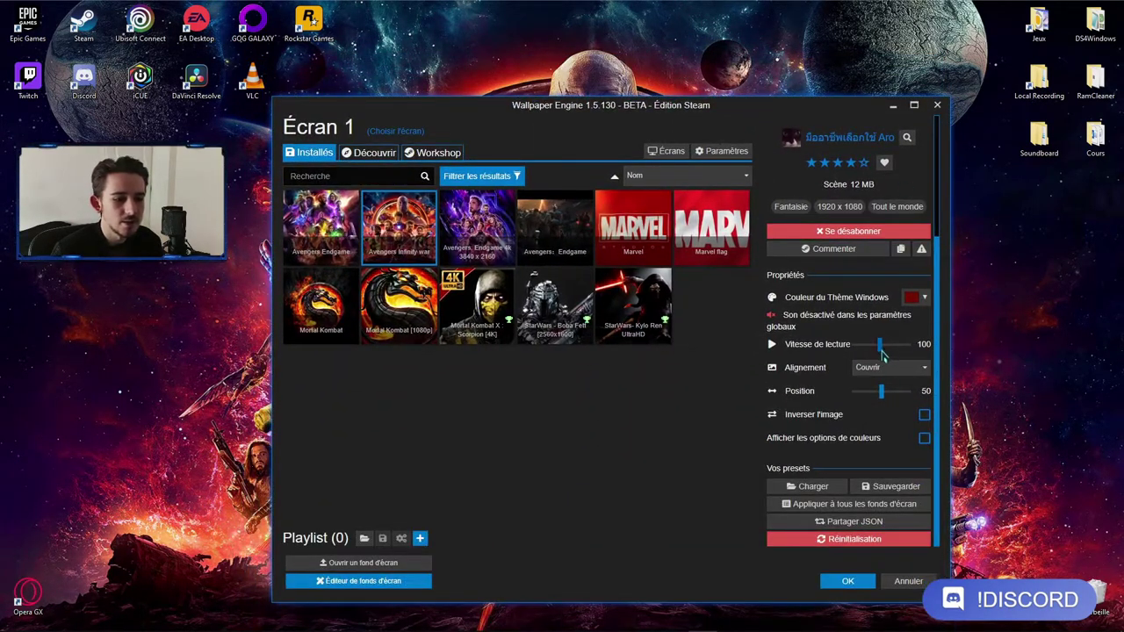
Set the wallpaper's playback speed (Vitesse de lecture) to 10 and uncover the desktop to check the animation.
left_click_drag(881, 345, 848, 351)
left_click_drag(813, 100, 808, 544)
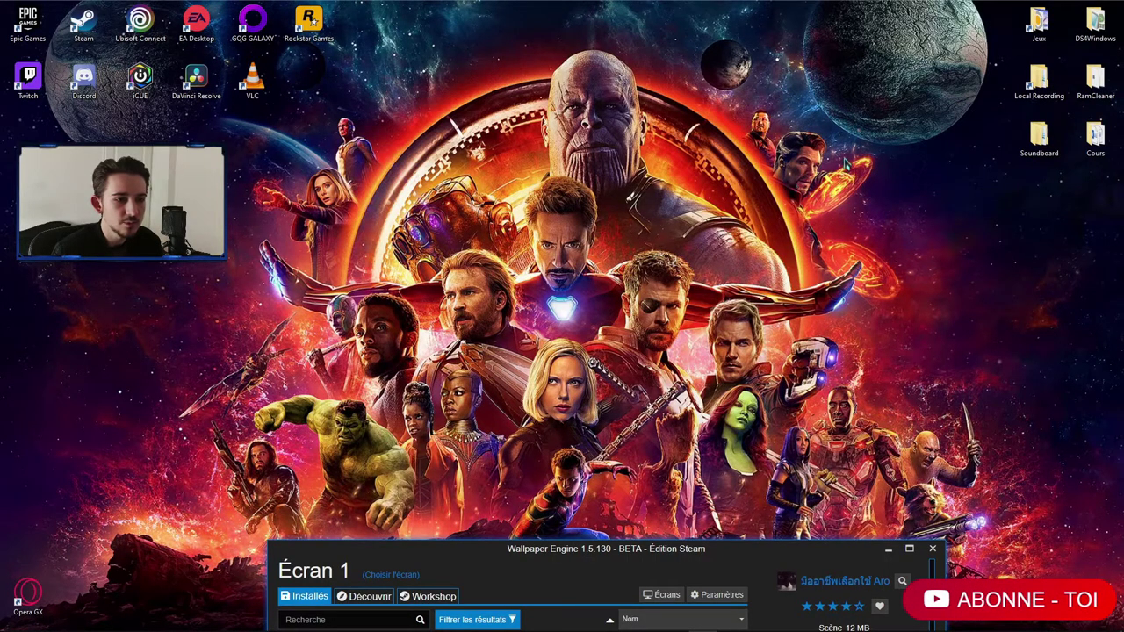
left_click_drag(698, 554, 722, 58)
left_click_drag(643, 527, 643, 585)
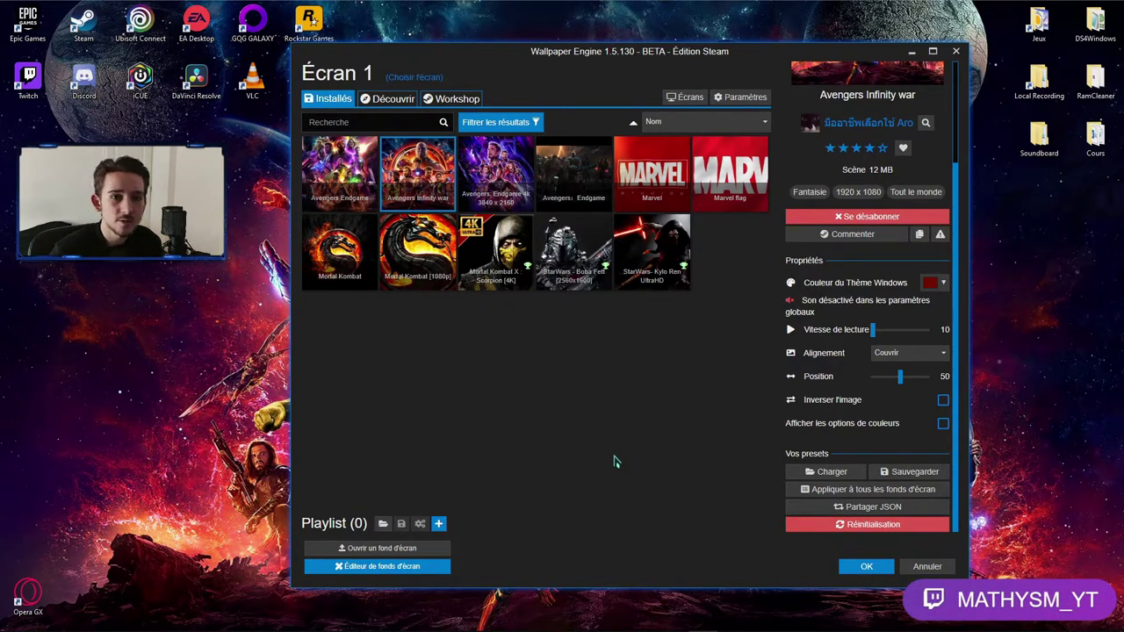
Set the wallpaper's Alignement to Centrer, with the Horizontal and Vertical positions at 50.
left_click(910, 355)
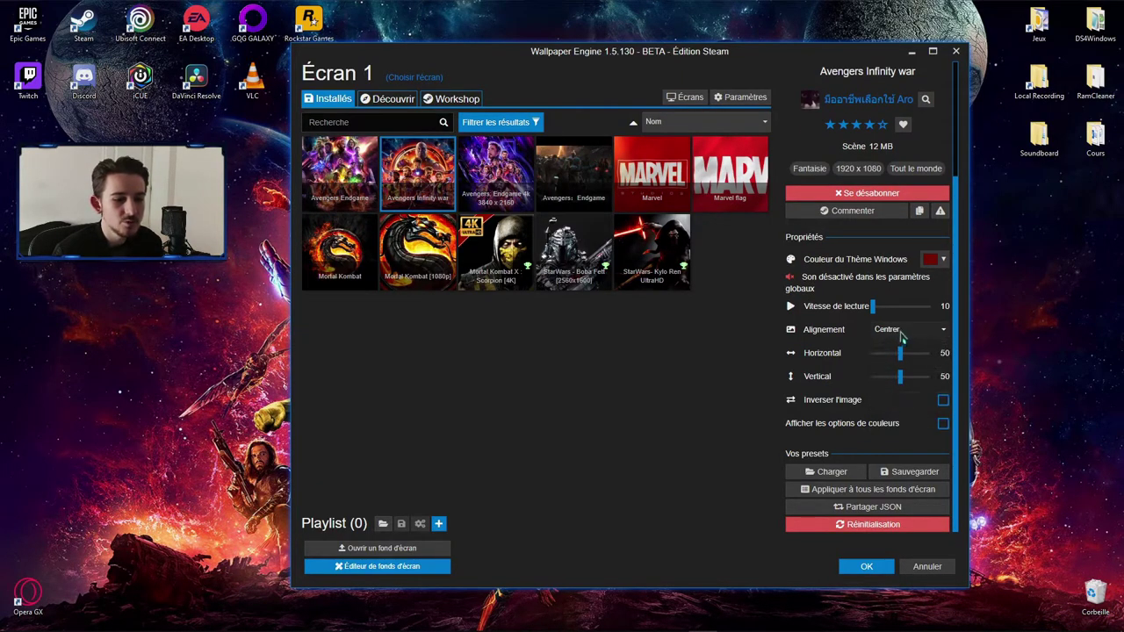
mouse_move(901, 354)
left_mouse_down()
mouse_move(881, 353)
mouse_move(921, 353)
left_mouse_up()
mouse_move(910, 376)
left_mouse_down()
mouse_move(921, 381)
mouse_move(896, 379)
mouse_move(902, 362)
mouse_move(901, 381)
left_mouse_up()
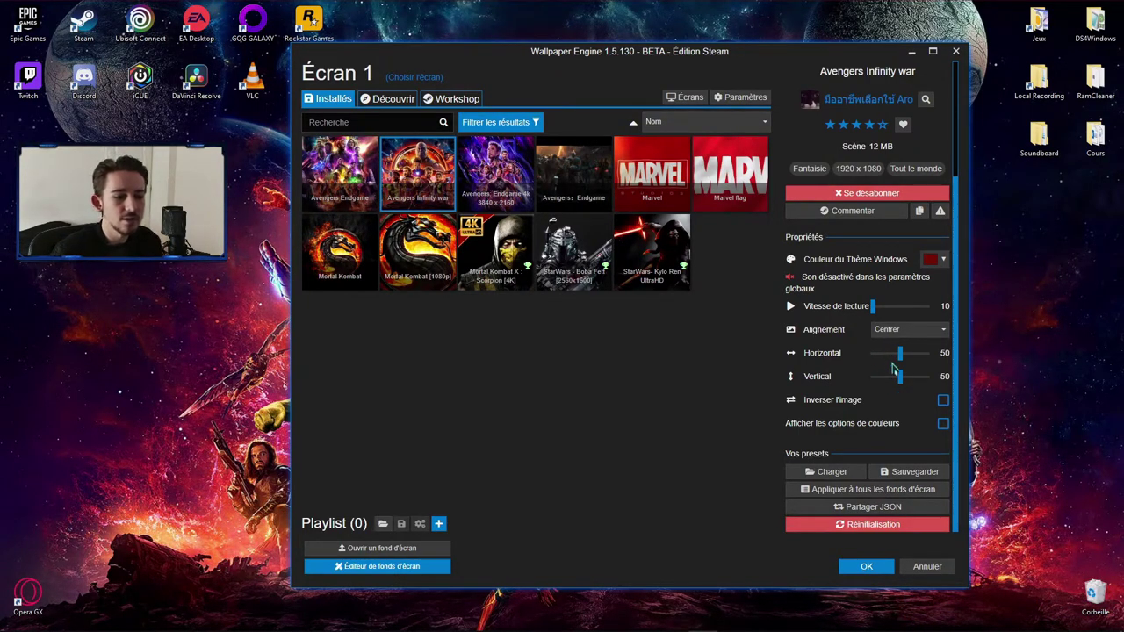
left_click(904, 330)
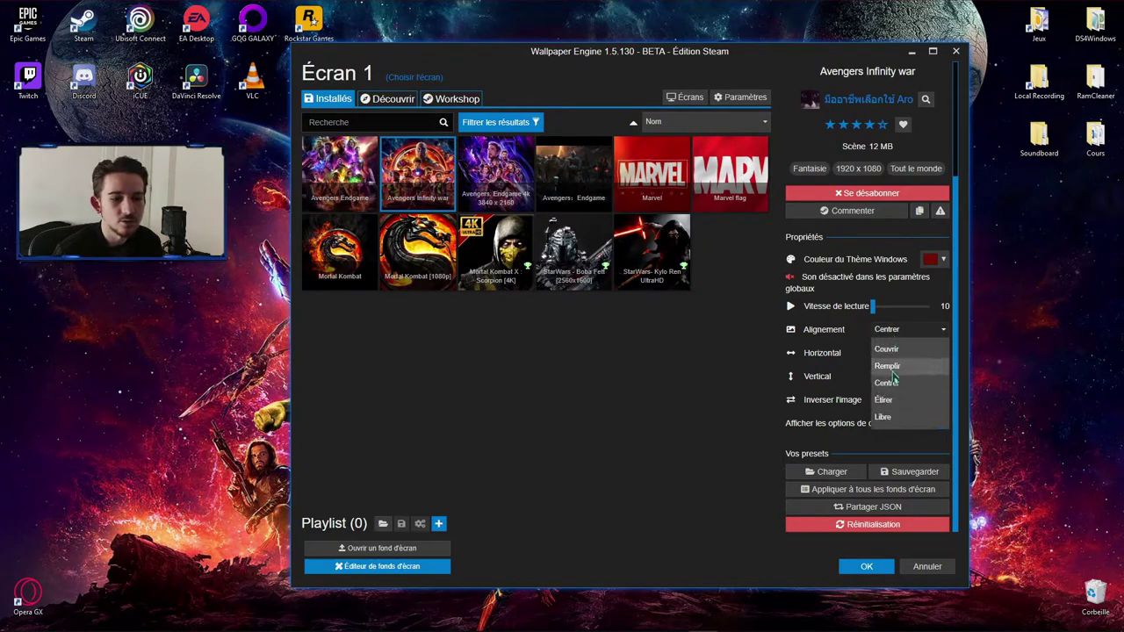
left_click(896, 390)
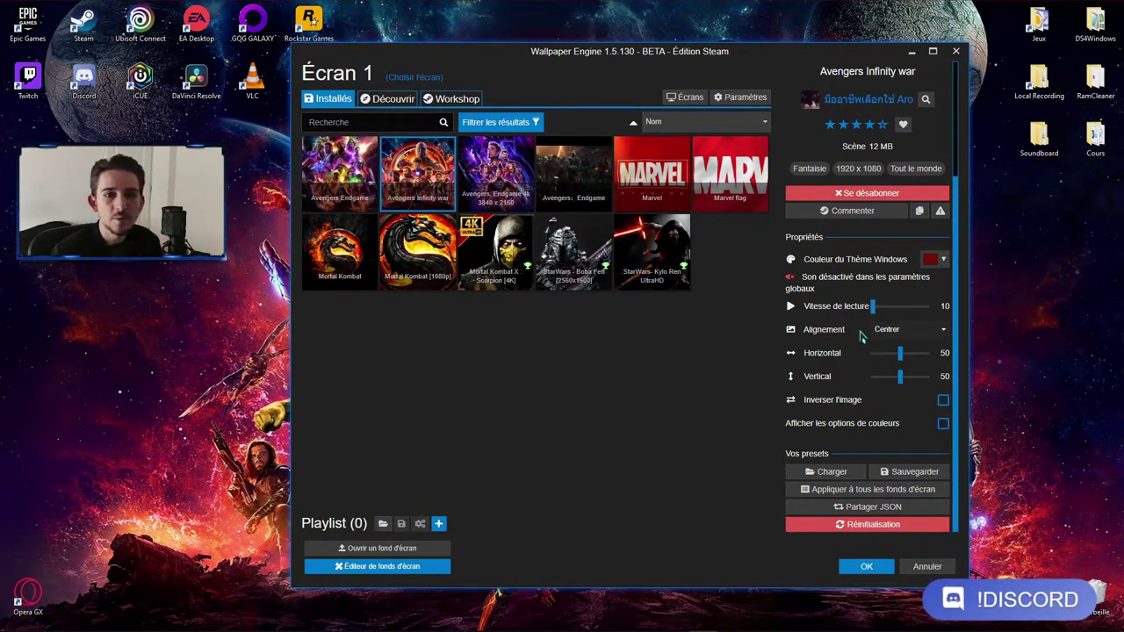
scroll(861, 336, "up", 2)
scroll(860, 336, "down", 2)
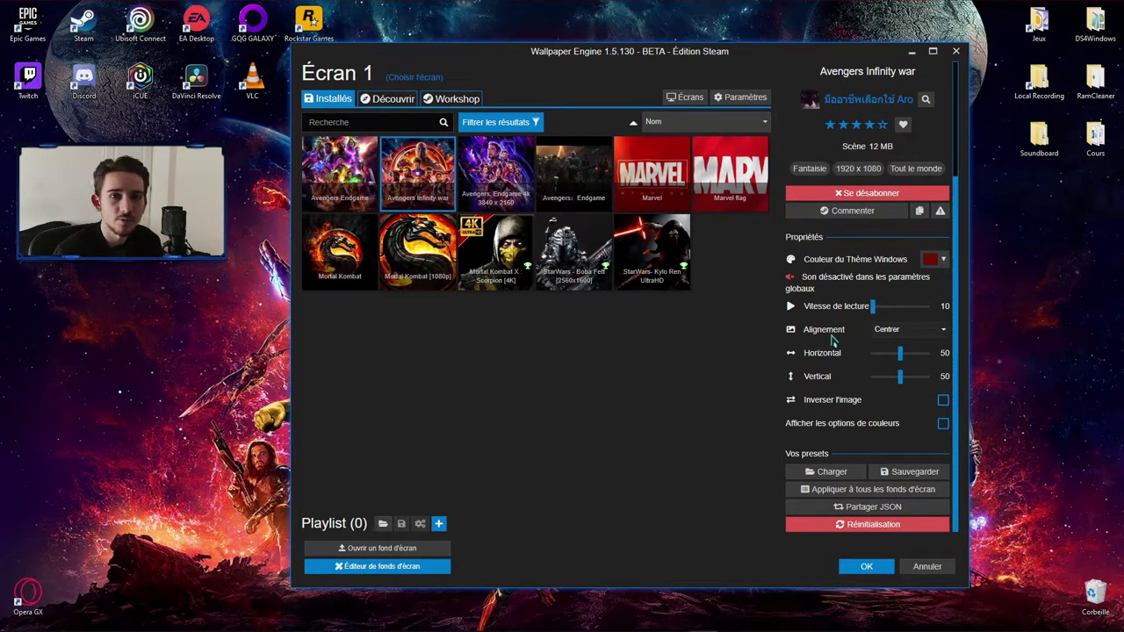
Enable the wallpaper's color options and set Luminosité to 53 and Contraste to 55.
mouse_move(736, 50)
left_mouse_down()
mouse_move(657, 625)
mouse_move(713, 402)
mouse_move(713, 93)
mouse_move(728, 459)
mouse_move(710, 611)
mouse_move(740, 348)
mouse_move(674, 143)
mouse_move(727, 61)
left_mouse_up()
left_click(928, 435)
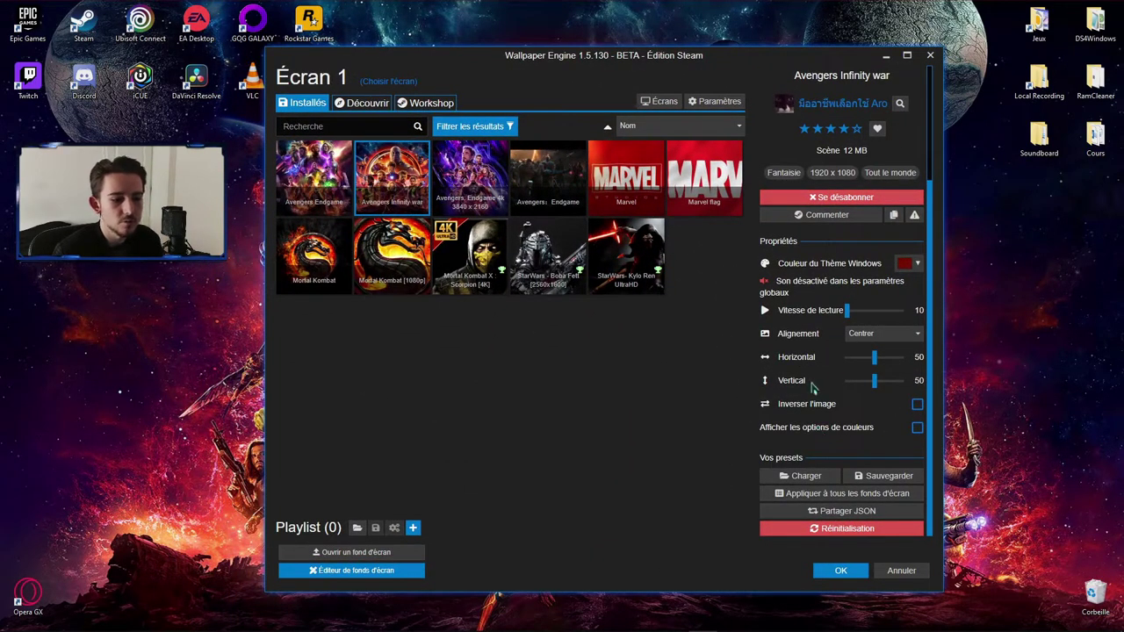
left_click(918, 430)
scroll(799, 428, "down", 1)
mouse_move(878, 397)
left_mouse_down()
mouse_move(910, 397)
mouse_move(819, 400)
mouse_move(916, 399)
mouse_move(875, 399)
left_mouse_up()
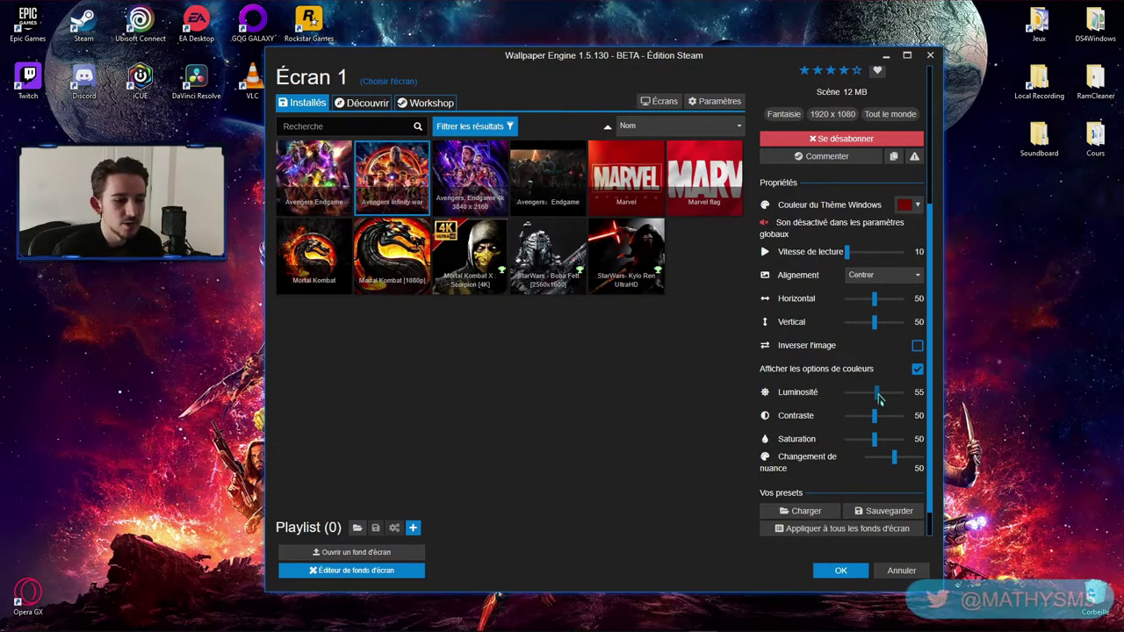
left_click_drag(879, 399, 876, 400)
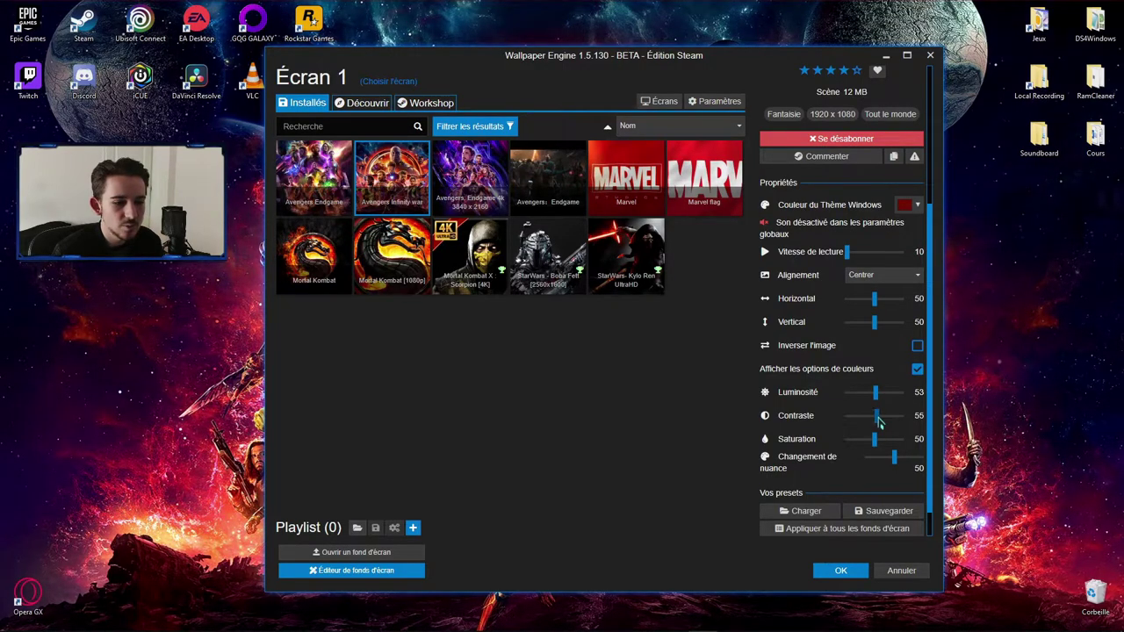
Try different Saturation levels against the desktop wallpaper and set the value to 60.
left_click_drag(778, 61, 759, 84)
left_click_drag(856, 472, 884, 470)
mouse_move(729, 89)
left_mouse_down()
mouse_move(761, 584)
mouse_move(740, 99)
left_mouse_up()
left_click_drag(892, 473, 872, 474)
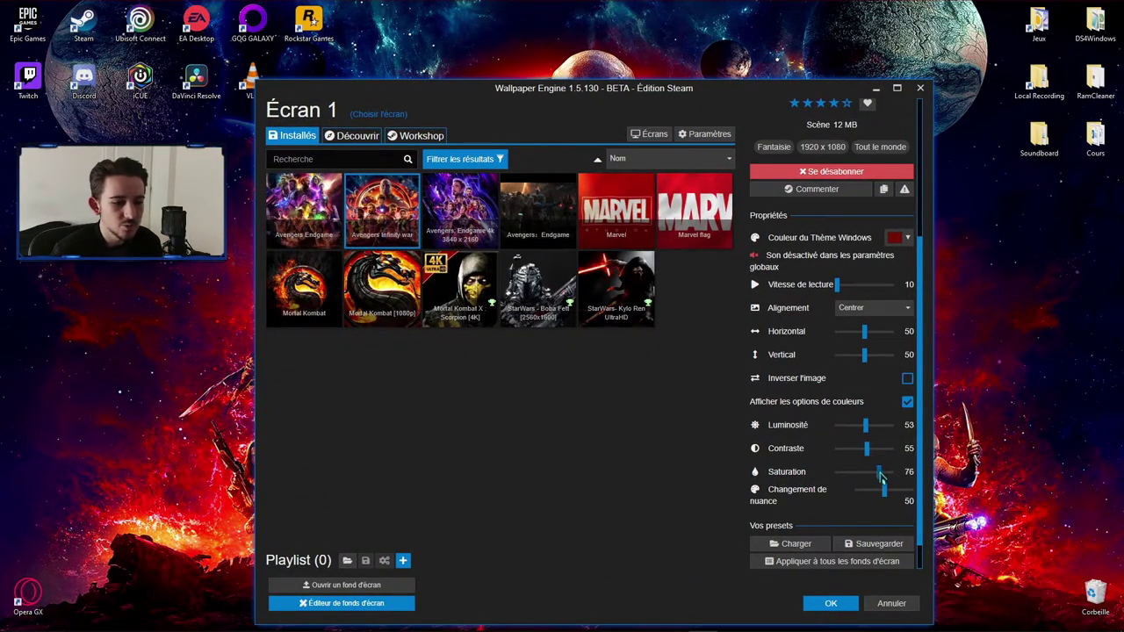
left_click_drag(702, 94, 722, 55)
scroll(888, 464, "down", 1)
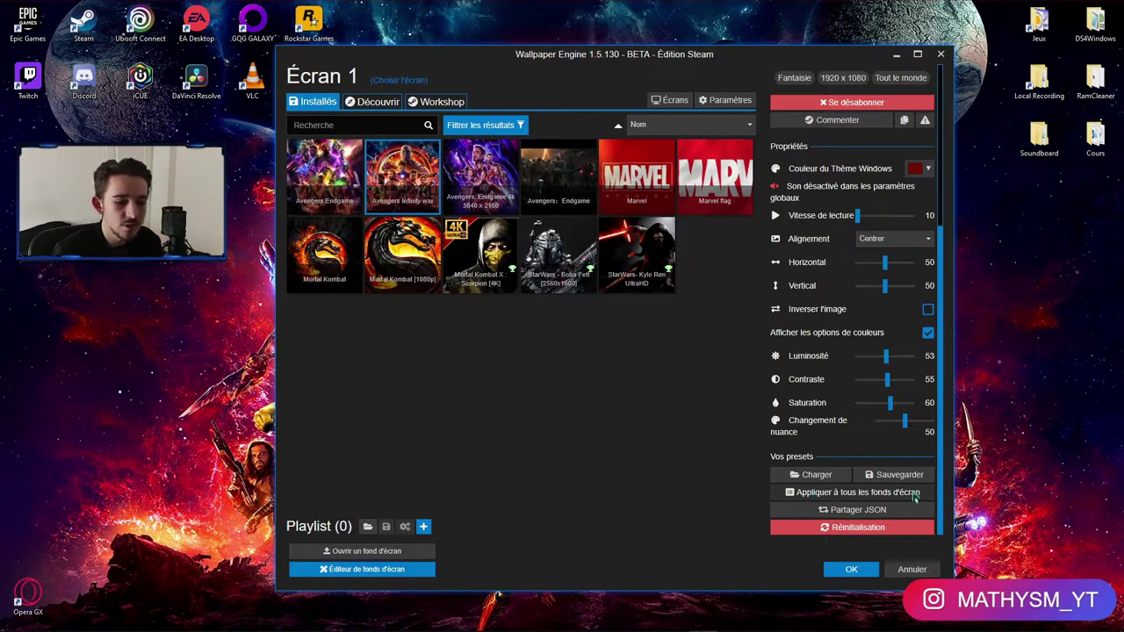
scroll(843, 360, "up", 5)
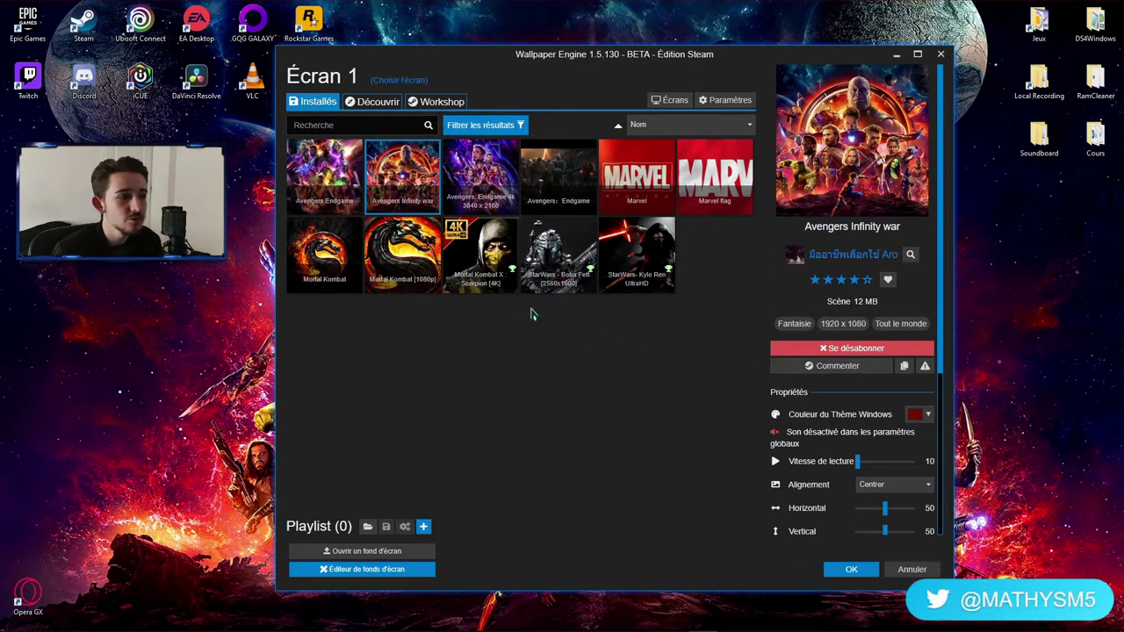
Switch to Écran 2 and review the Marvel wallpaper's properties, turning its color options on and off again.
left_click(408, 82)
left_click(597, 281)
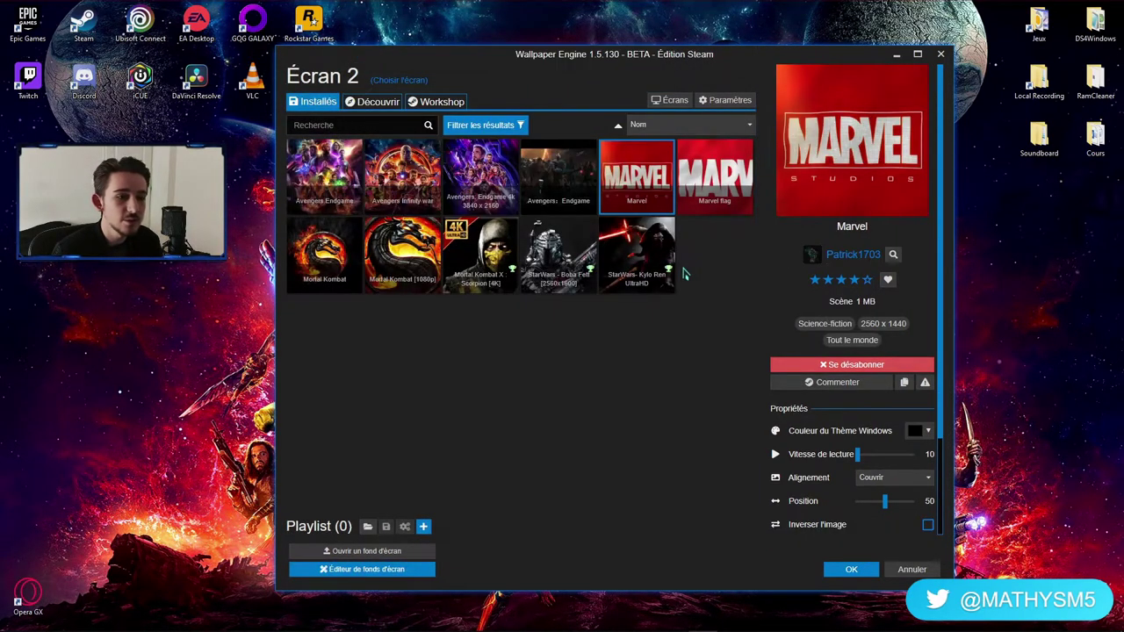
scroll(856, 342, "down", 3)
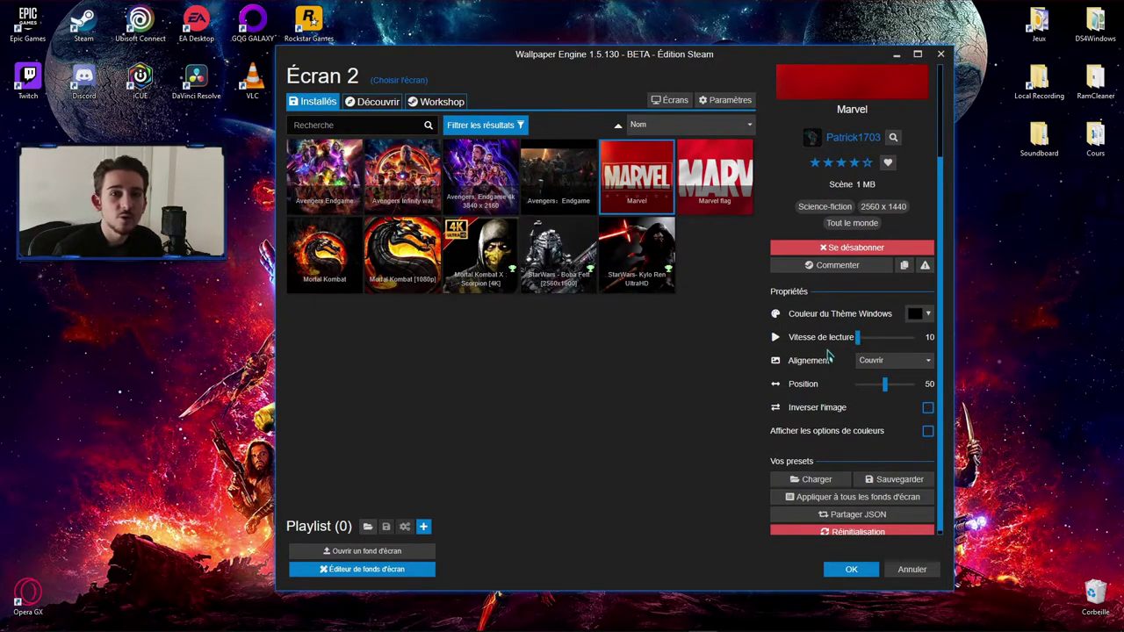
scroll(852, 368, "down", 1)
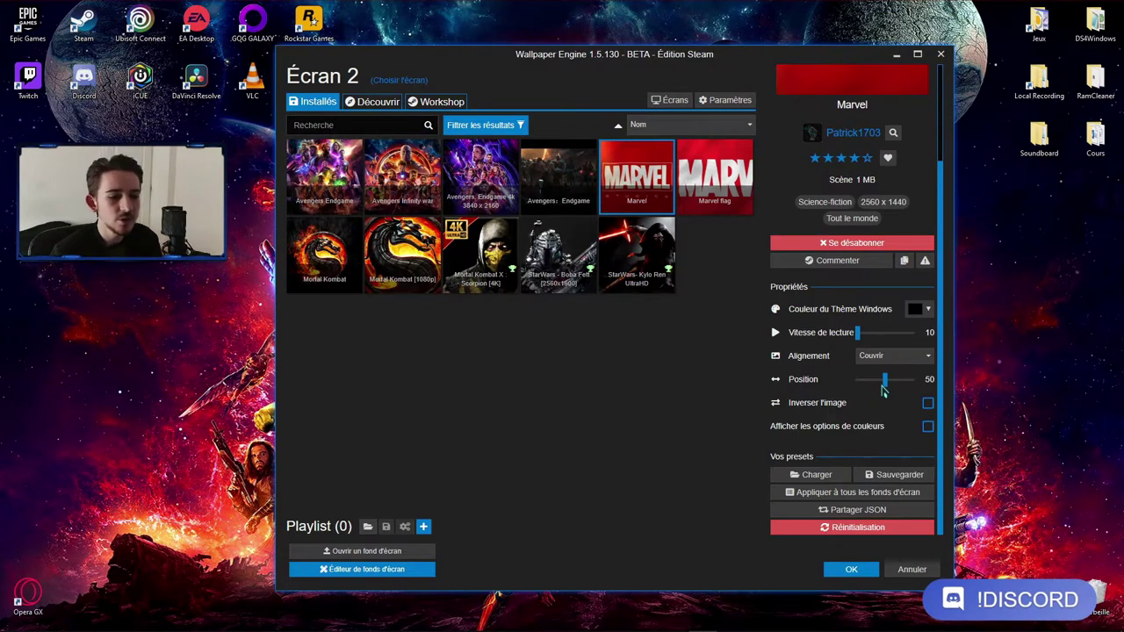
left_click(928, 428)
left_click(928, 428)
scroll(878, 412, "up", 3)
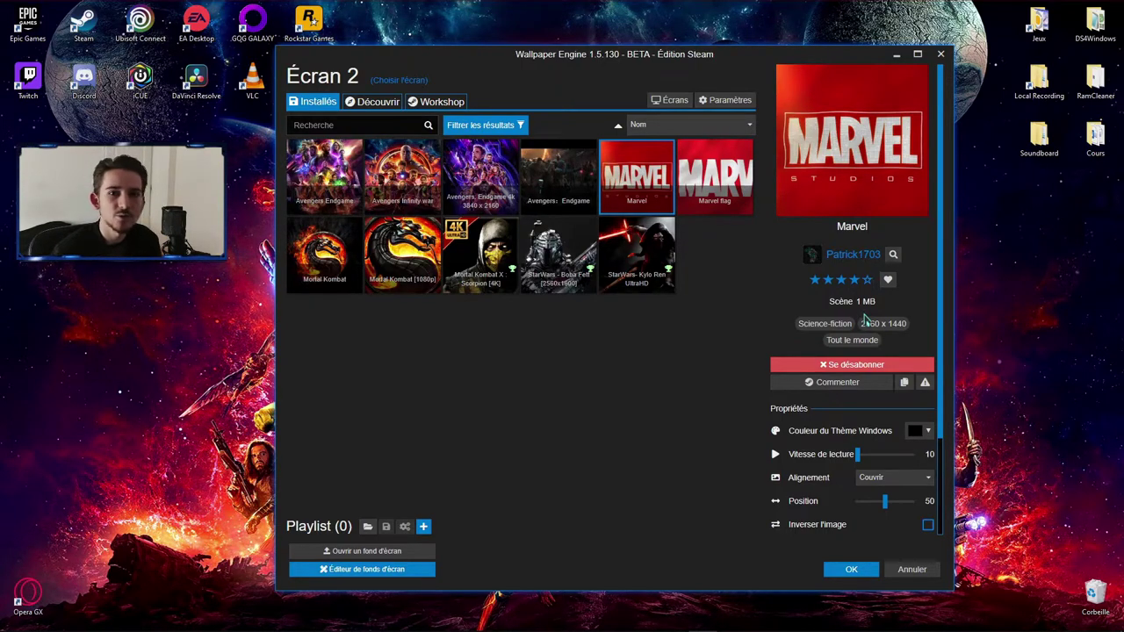
Select screen 1, set the screen layout to Étirer le fond d'écran, and uncover the desktop to check it.
left_click(400, 80)
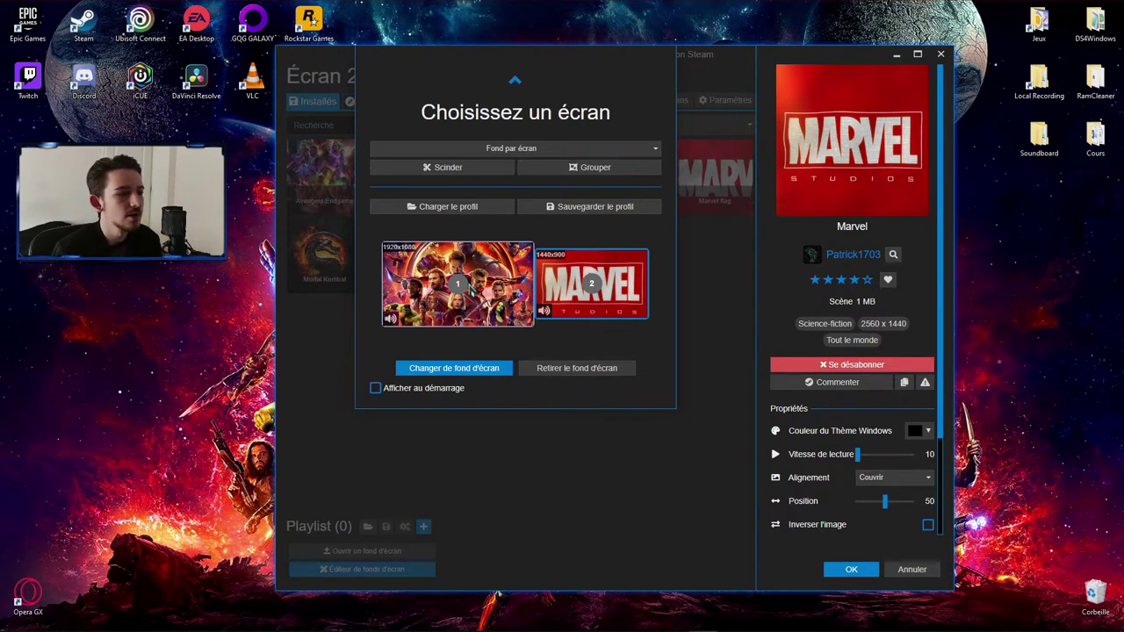
left_click(465, 285)
left_click(562, 148)
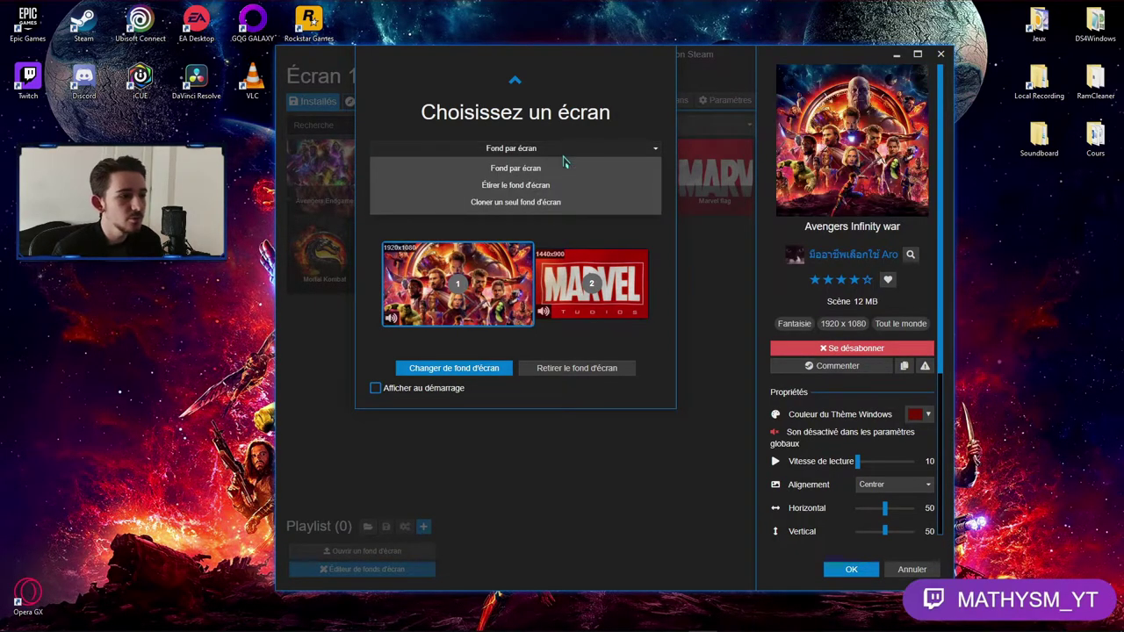
left_click(518, 186)
left_click_drag(800, 63, 739, 489)
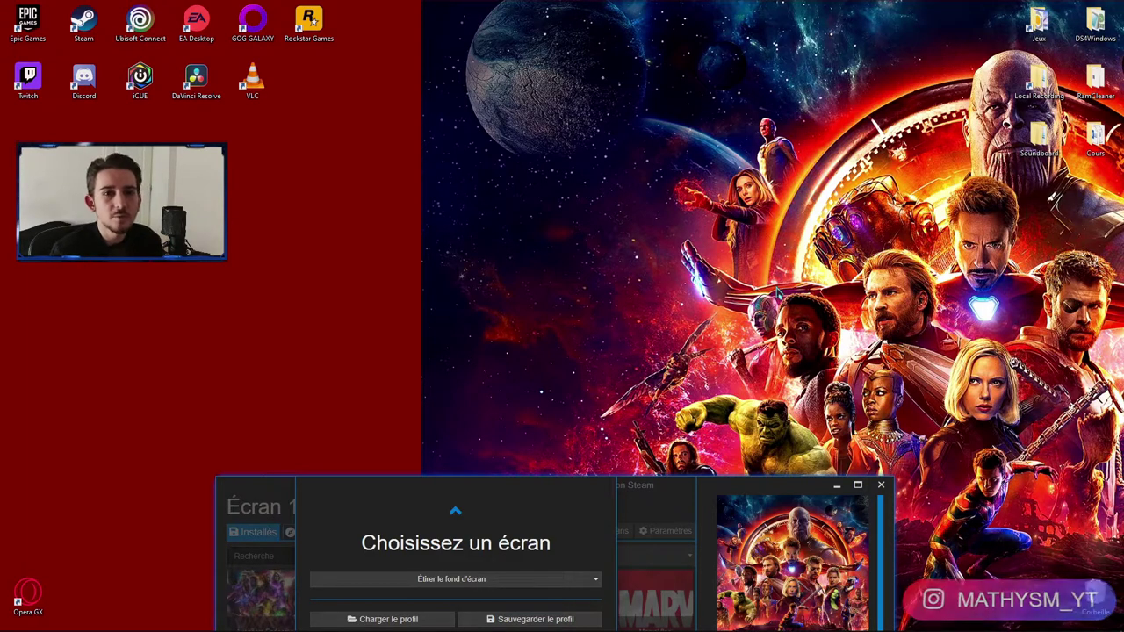
left_click_drag(89, 198, 376, 402)
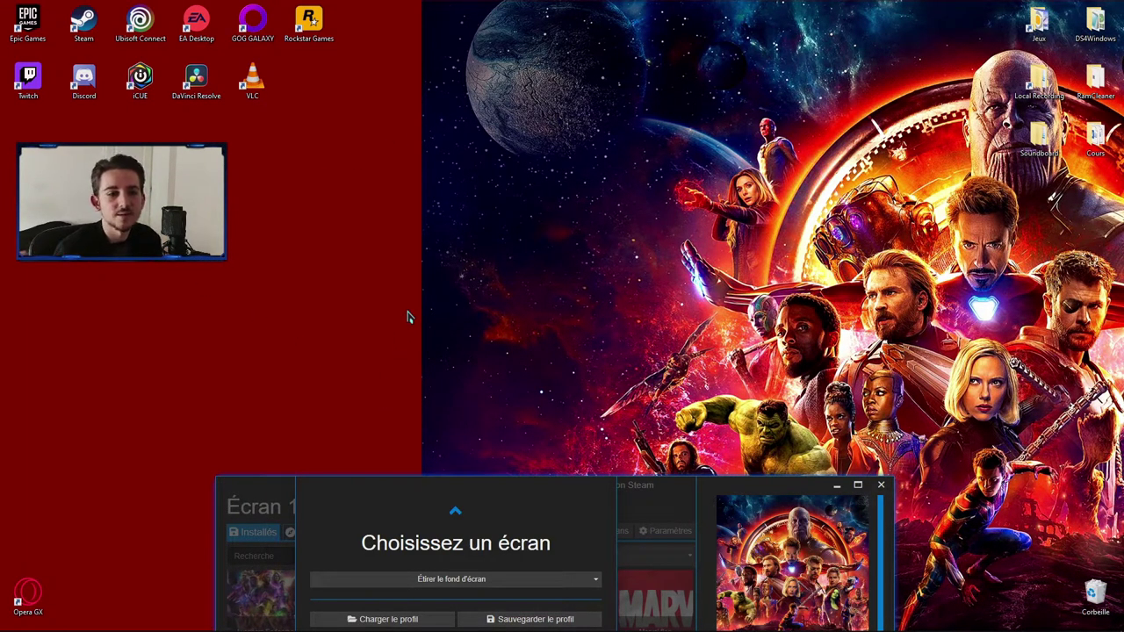
Apply the Avengers Endgame wallpaper and uncover the desktop to check how it displays.
left_click_drag(720, 487, 776, 68)
left_click(561, 167)
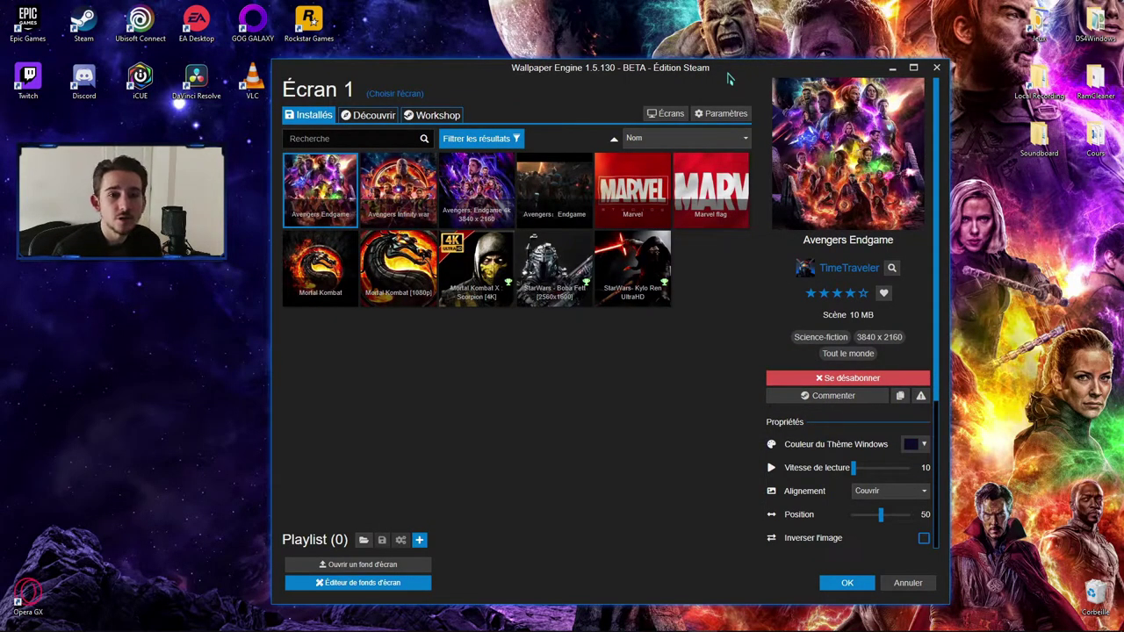
left_click_drag(738, 72, 815, 517)
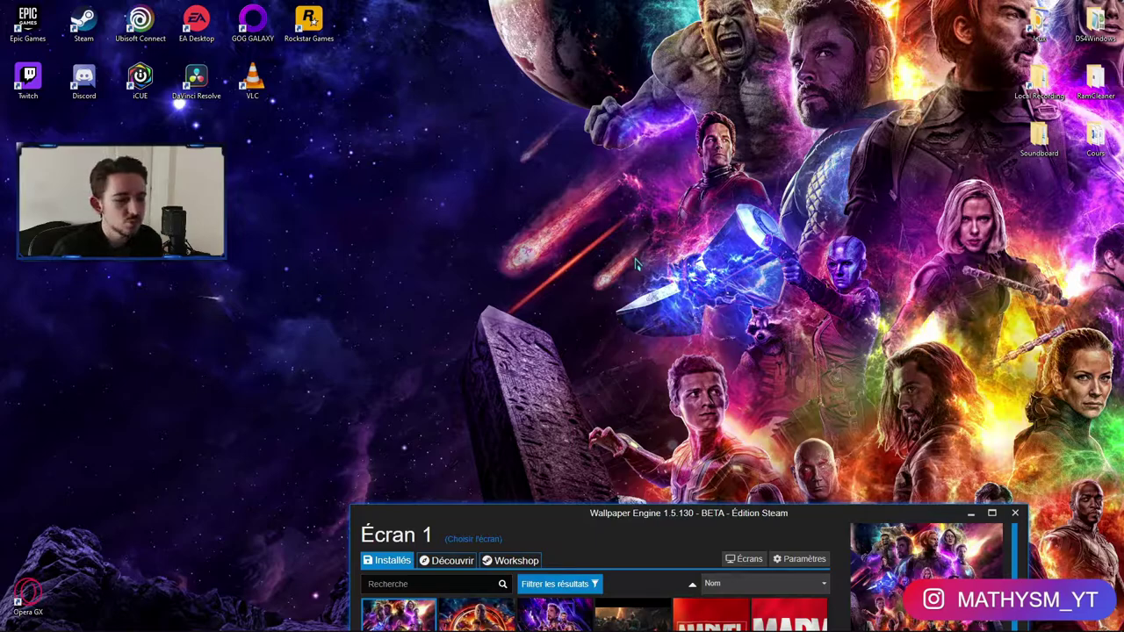
left_click_drag(675, 518, 587, 65)
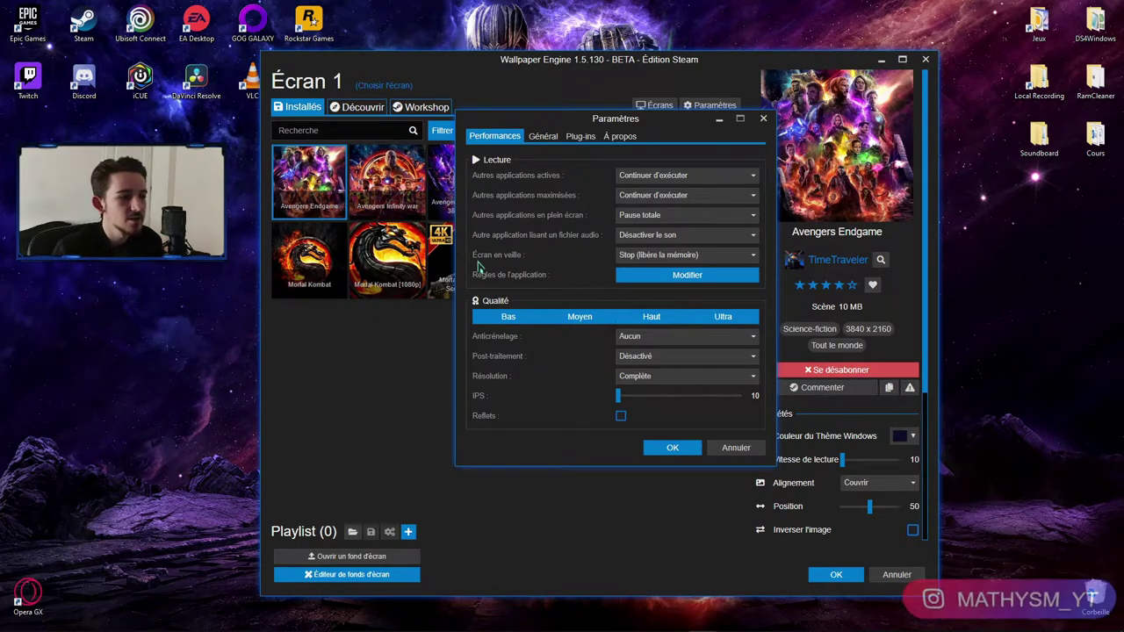
Review the playback choices for Écran en veille and Autre application lisant un fichier audio in the performance settings.
left_click(625, 256)
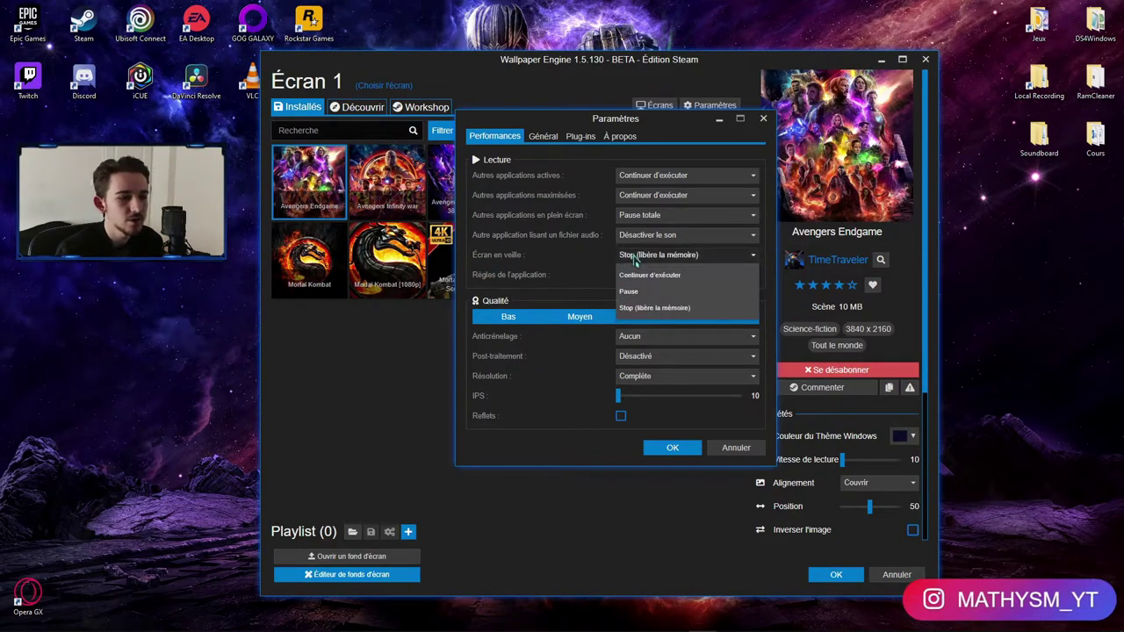
left_click(635, 255)
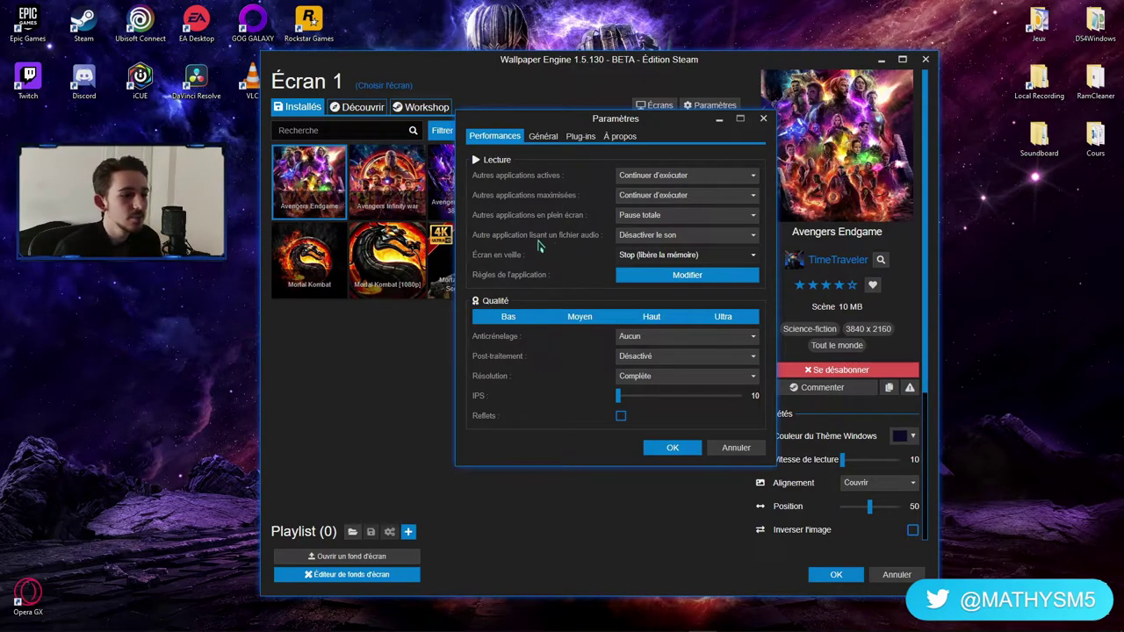
left_click(632, 237)
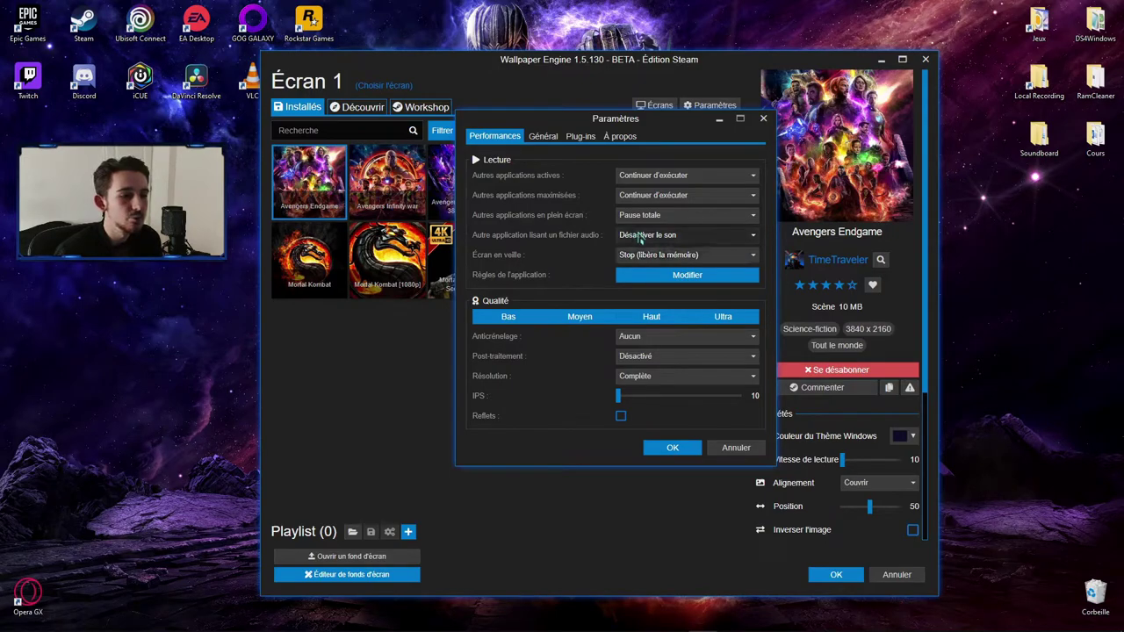
left_click(640, 236)
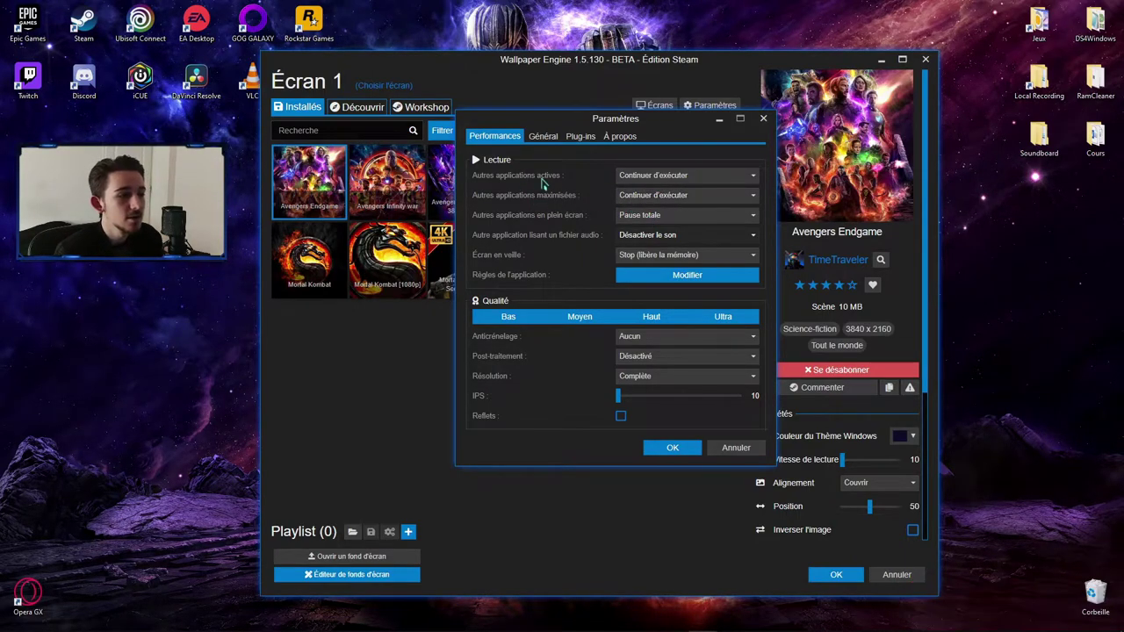
Move the Paramètres window aside and minimize the main window so the desktop wallpaper is uncovered.
left_click_drag(626, 123, 604, 114)
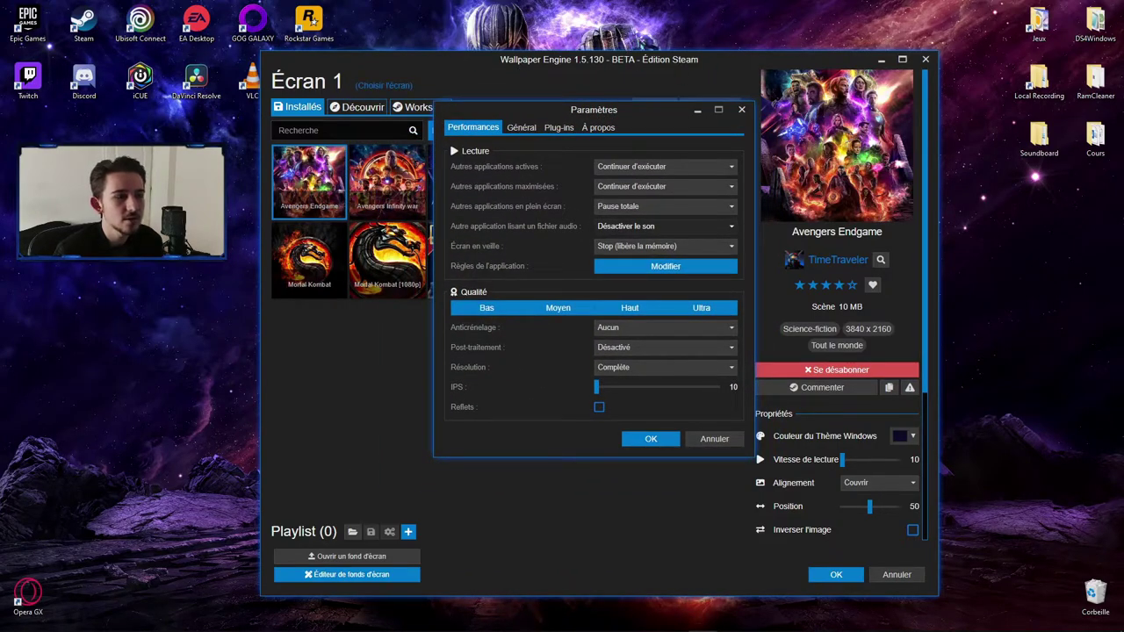
left_click_drag(609, 113, 597, 110)
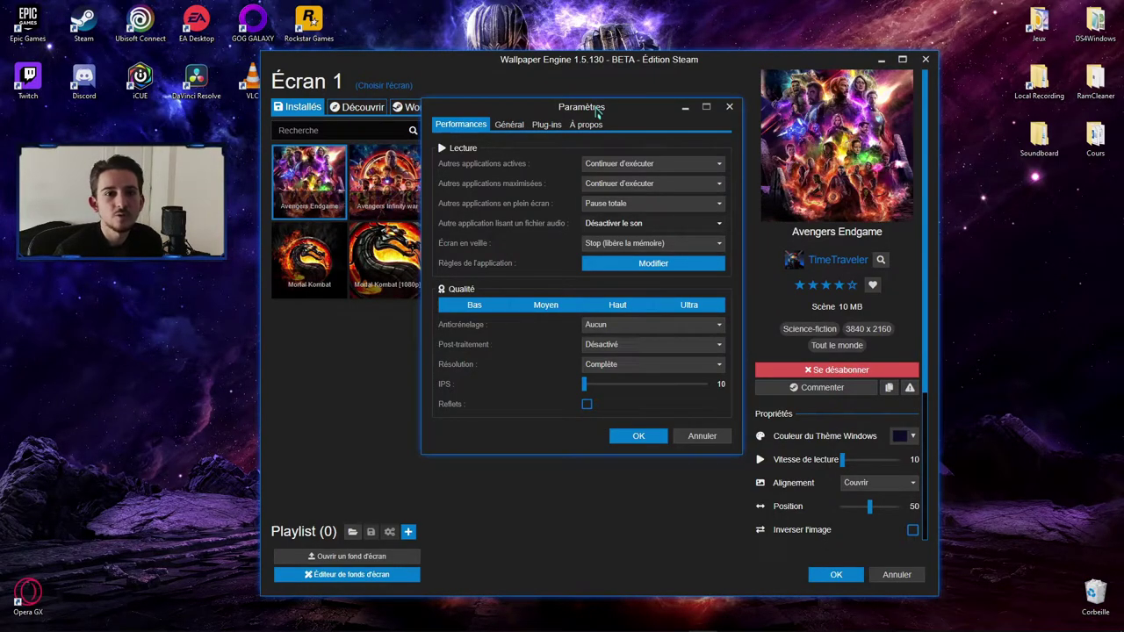
left_click_drag(596, 110, 896, 160)
left_click(882, 60)
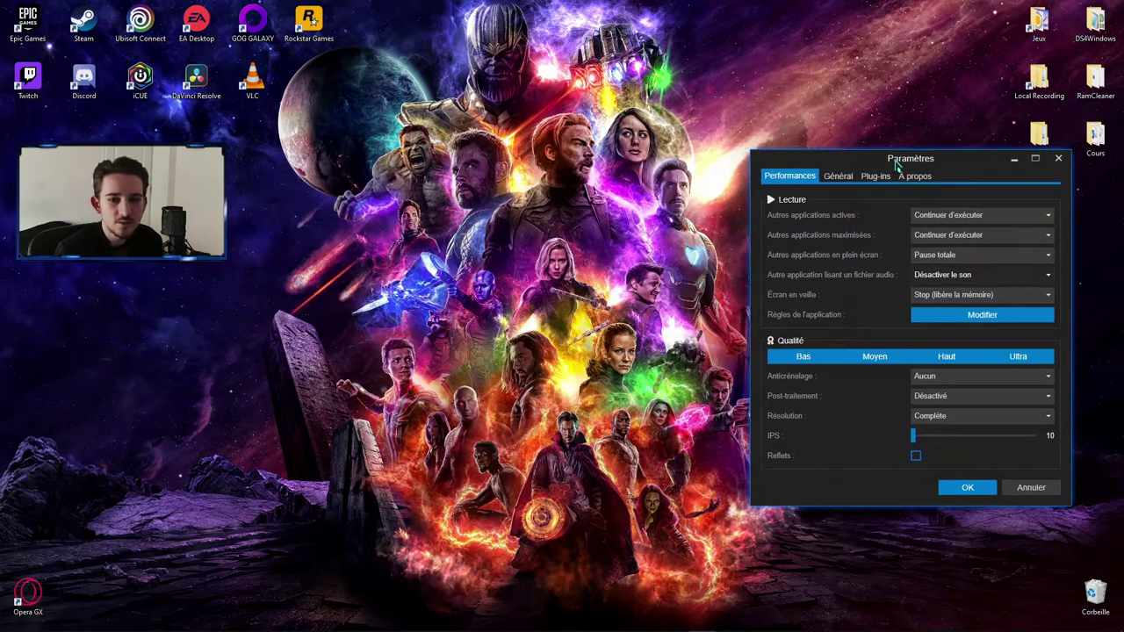
Look over the Anticrénelage choices and compare Résolution Moitié with Complète on the wallpaper, keeping Complète.
left_click(929, 378)
left_click(785, 385)
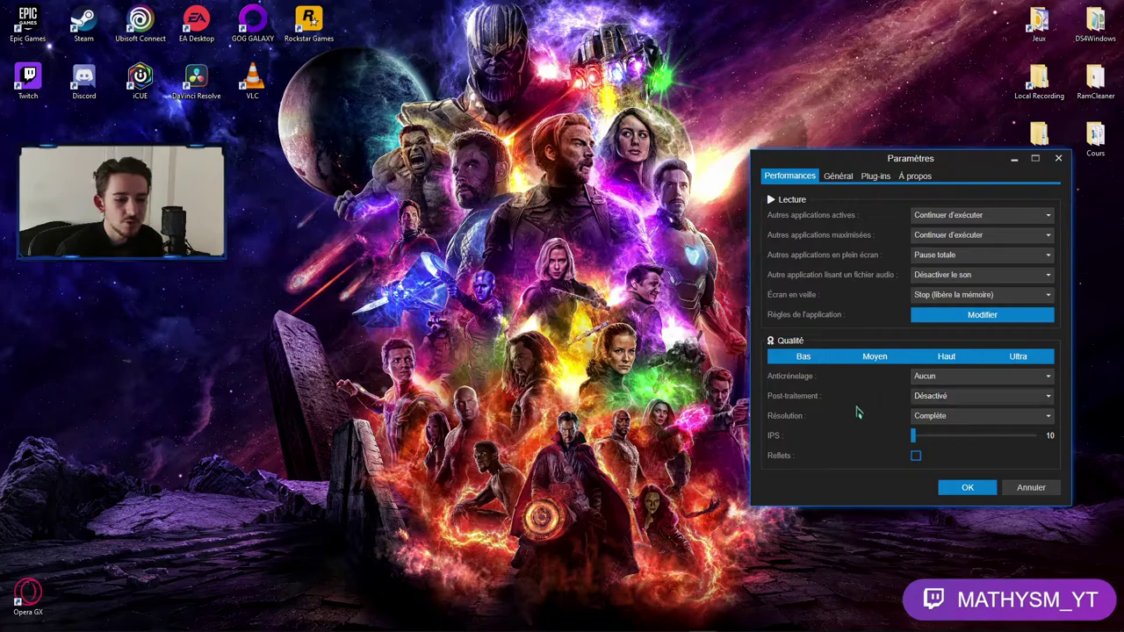
left_click(942, 419)
left_click(939, 436)
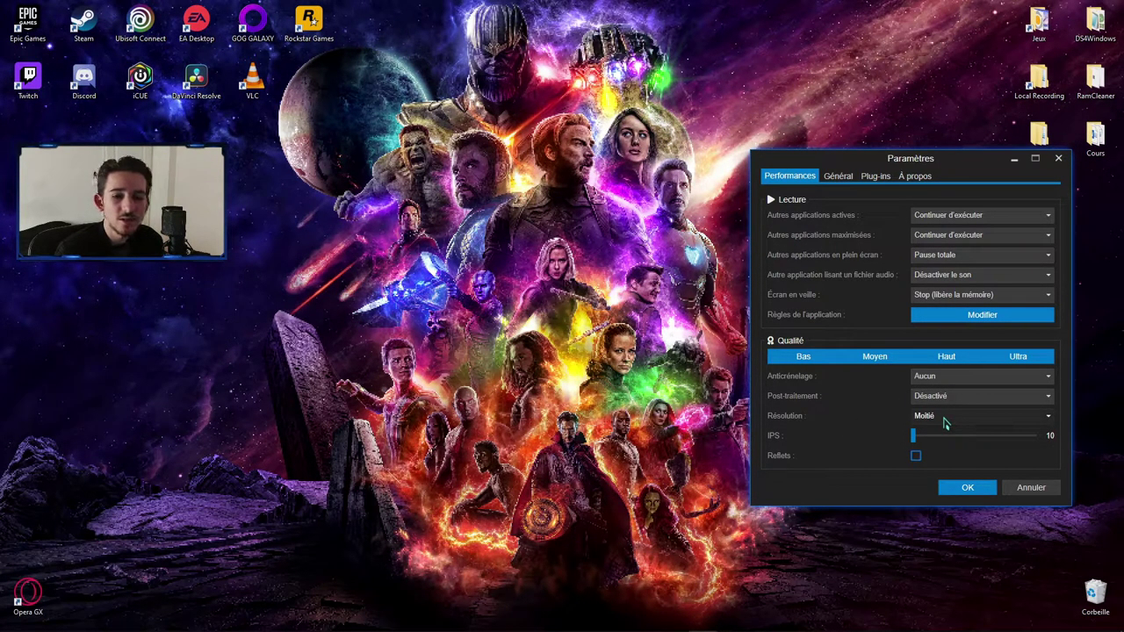
left_click(931, 416)
left_click(957, 455)
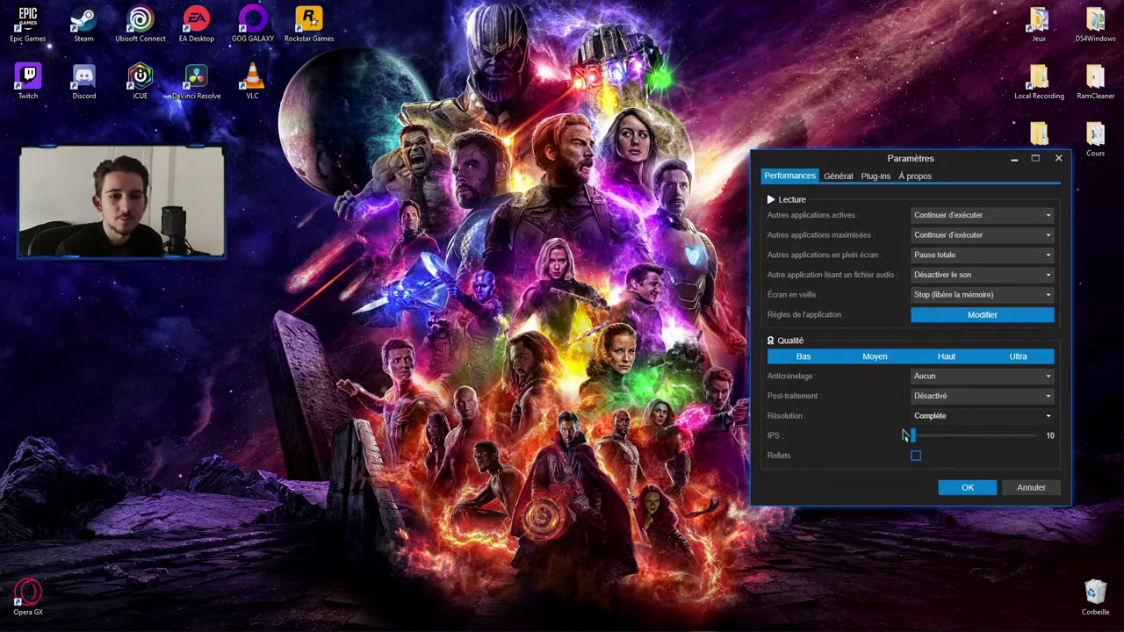
left_click(931, 416)
left_click(948, 436)
left_click(952, 416)
left_click(929, 456)
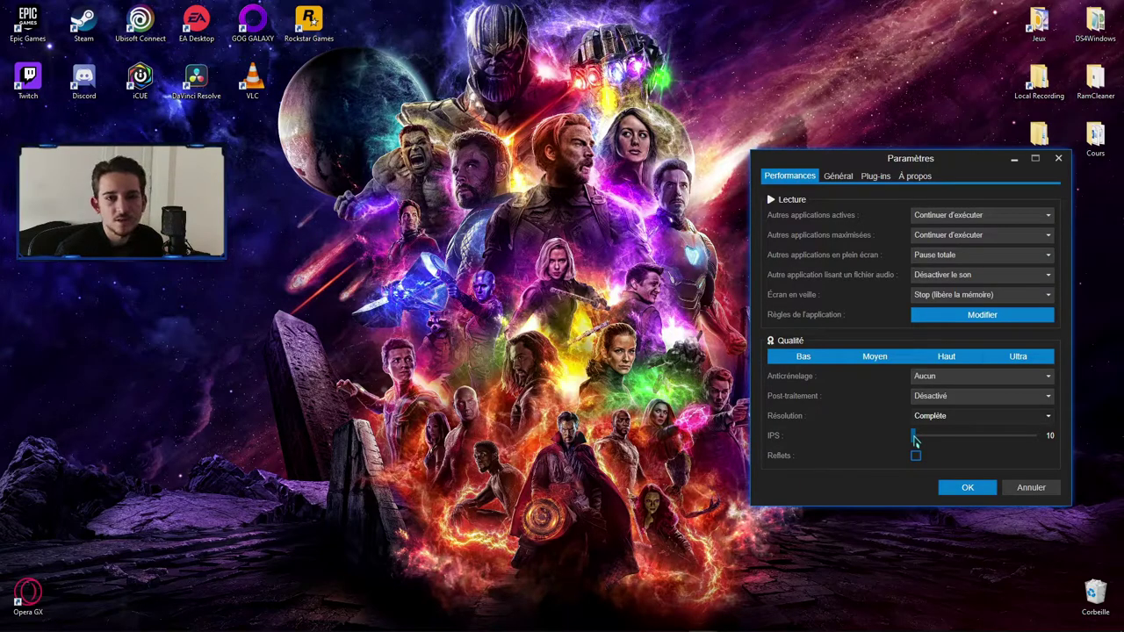
Try IPS at 144, inspect its warning and return to 10, and switch Reflets on and off again.
left_click_drag(915, 441, 1044, 446)
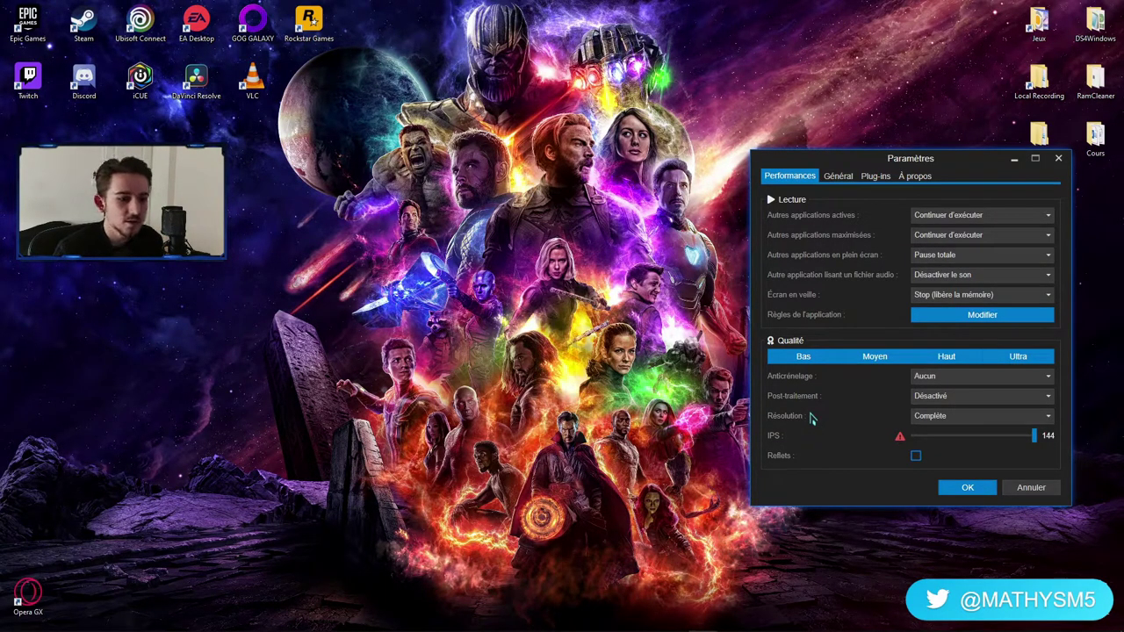
mouse_move(901, 440)
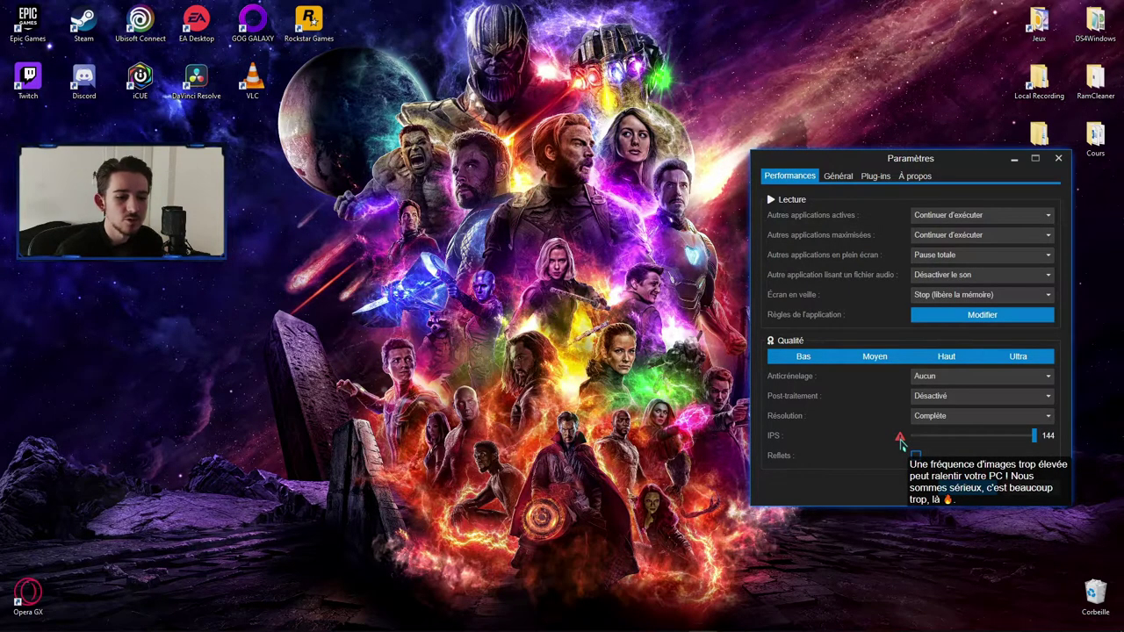
left_click_drag(1034, 436, 901, 443)
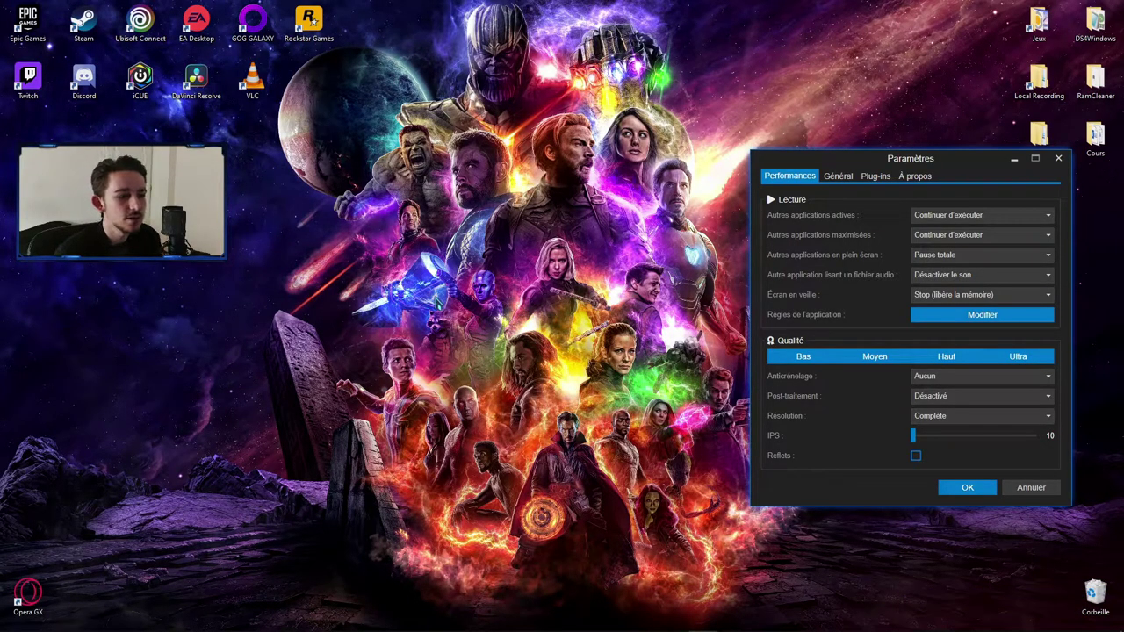
left_click(916, 463)
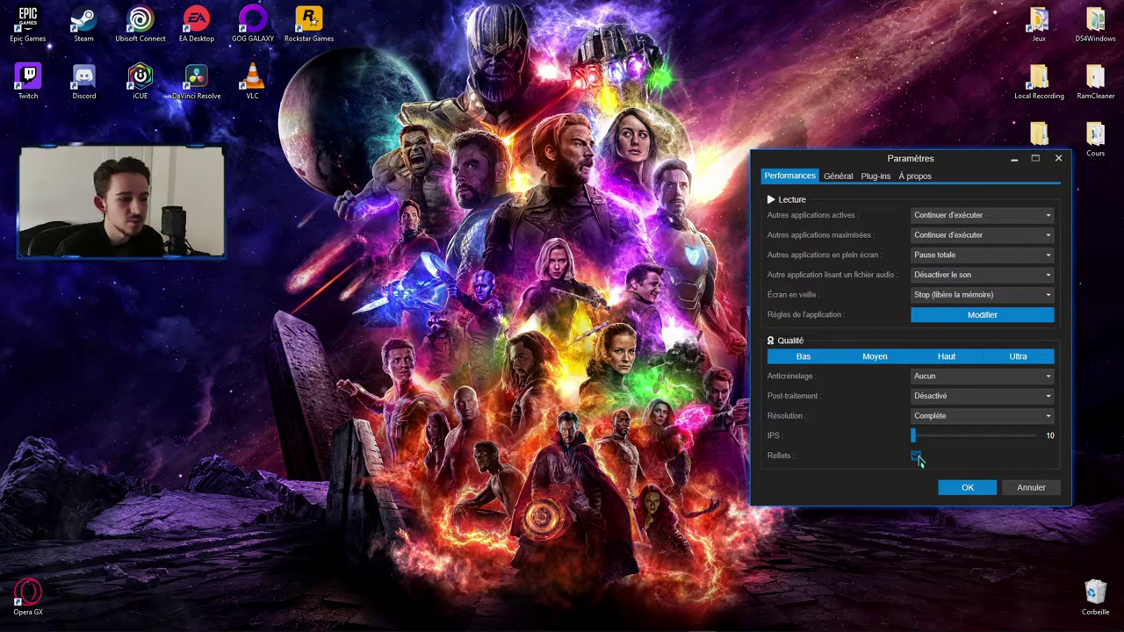
left_click(917, 457)
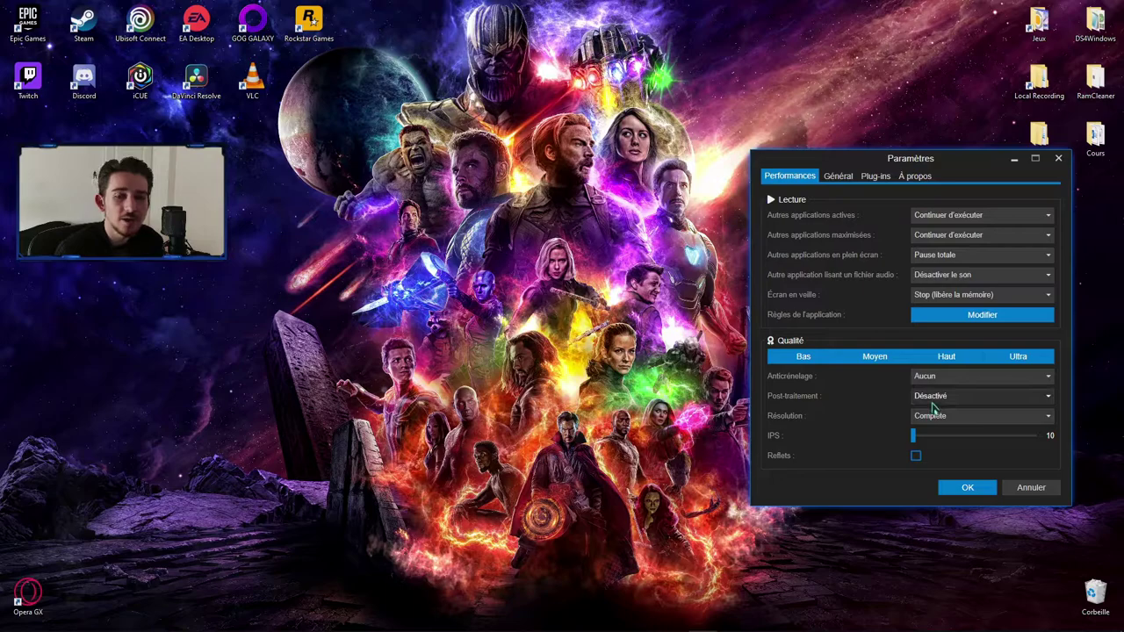
In the general settings, switch the Windows startup launch to normal priority and back to high priority.
left_click(841, 179)
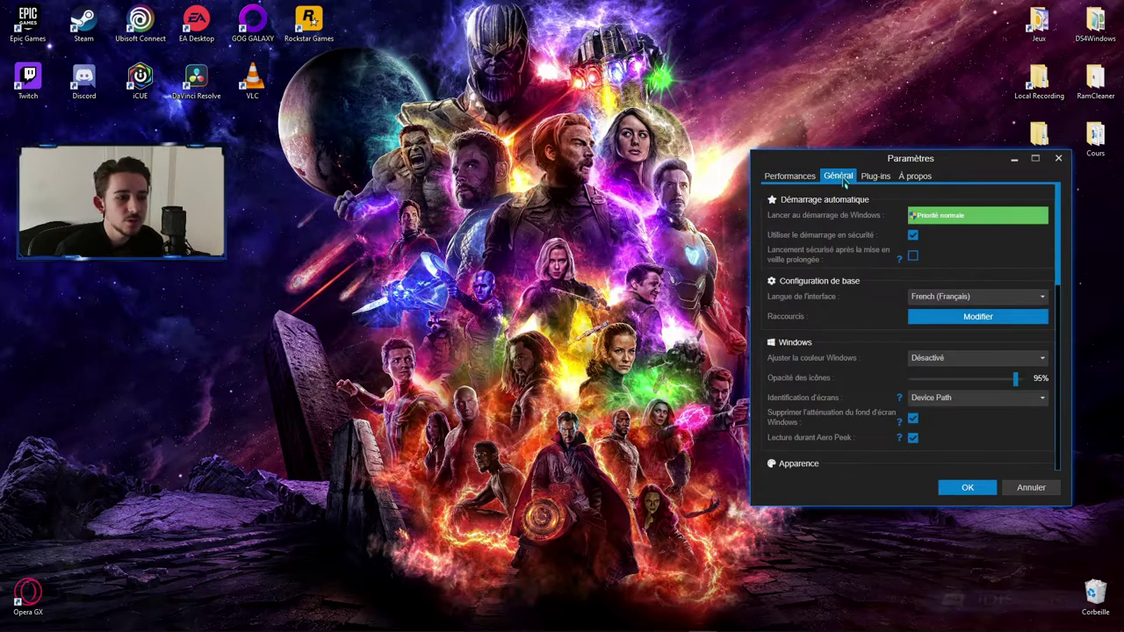
left_click(936, 221)
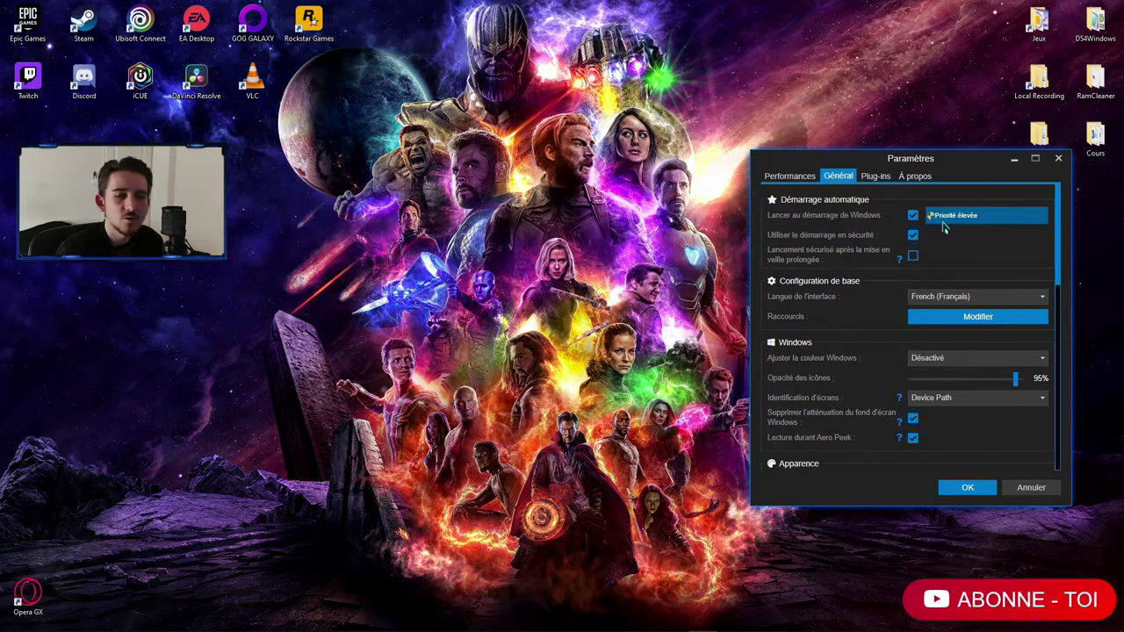
left_click(945, 221)
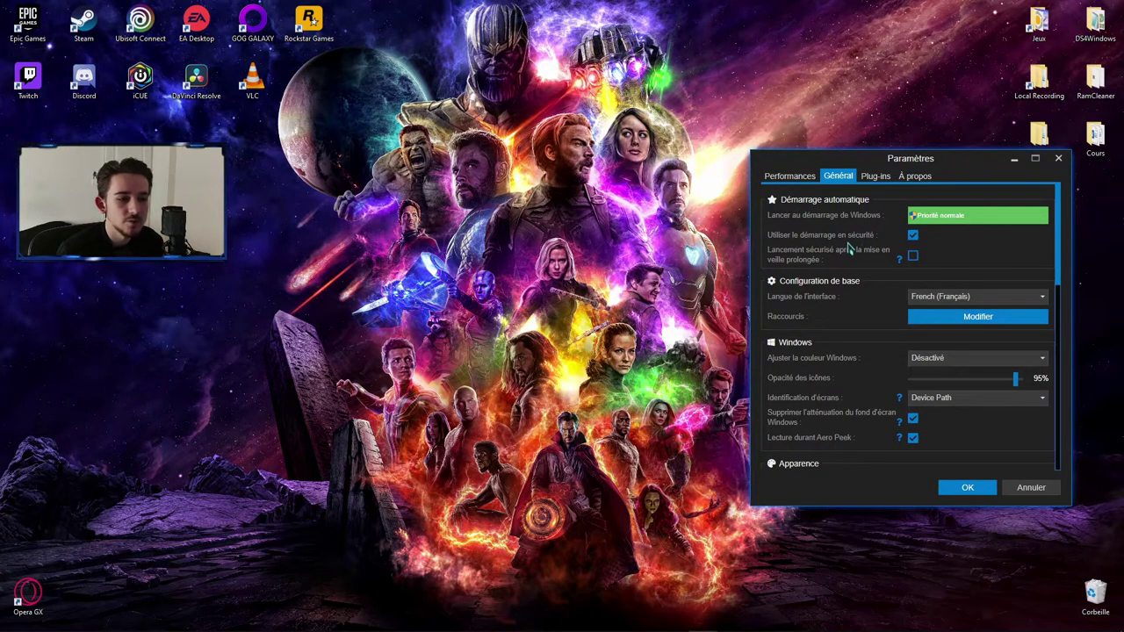
Try different Opacité des icônes values for the desktop icons and set it back to 95%.
scroll(848, 248, "down", 1)
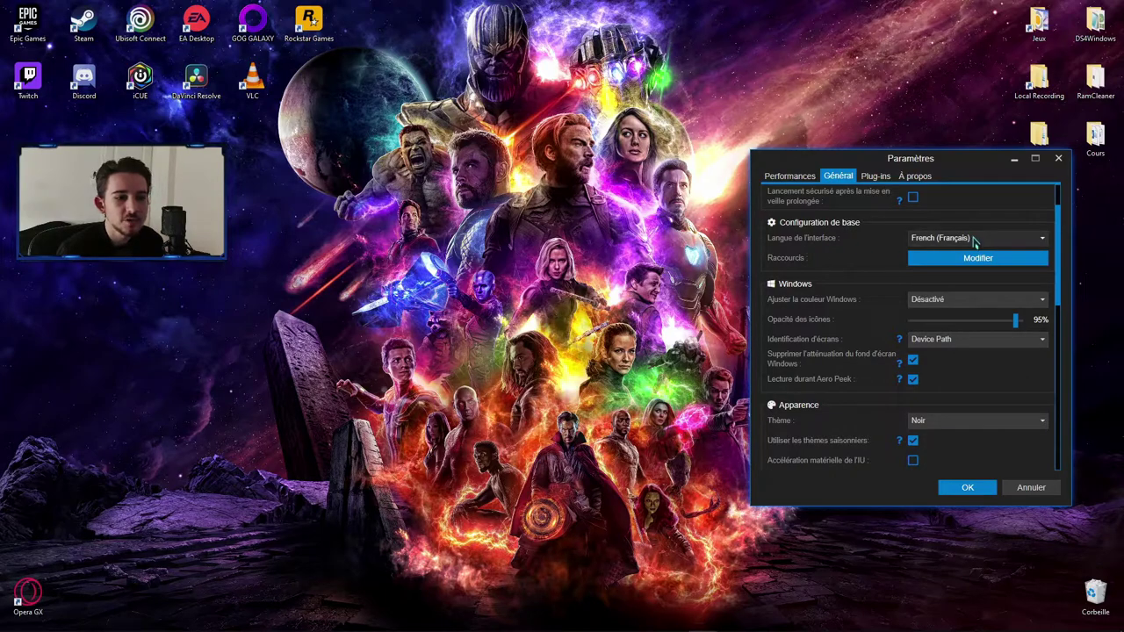
scroll(856, 256, "down", 1)
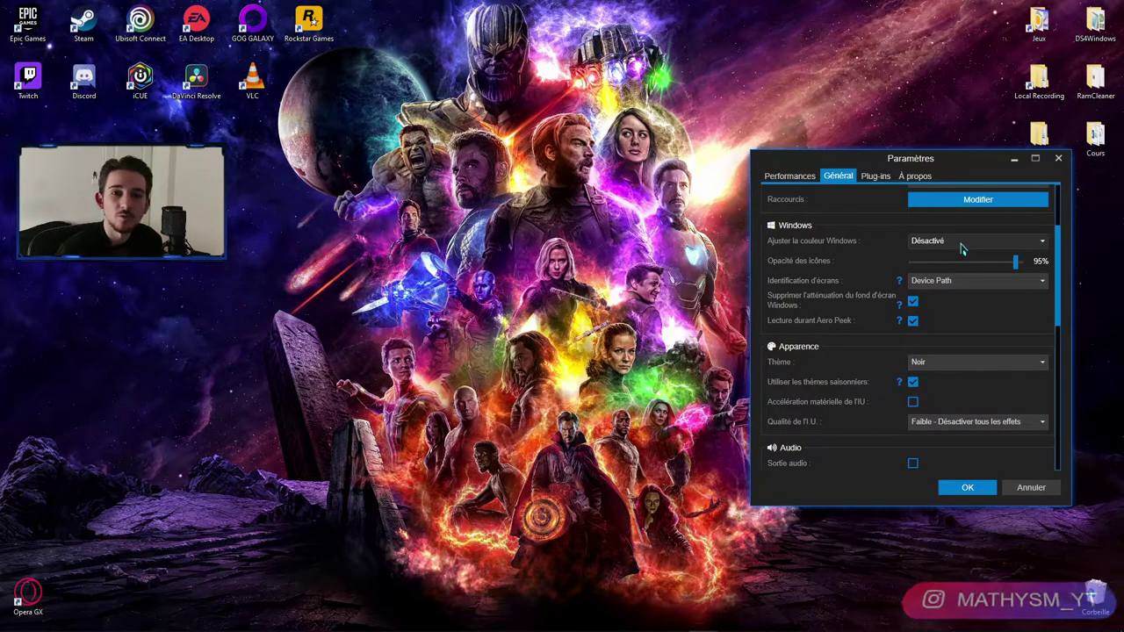
left_click_drag(1016, 262, 1057, 269)
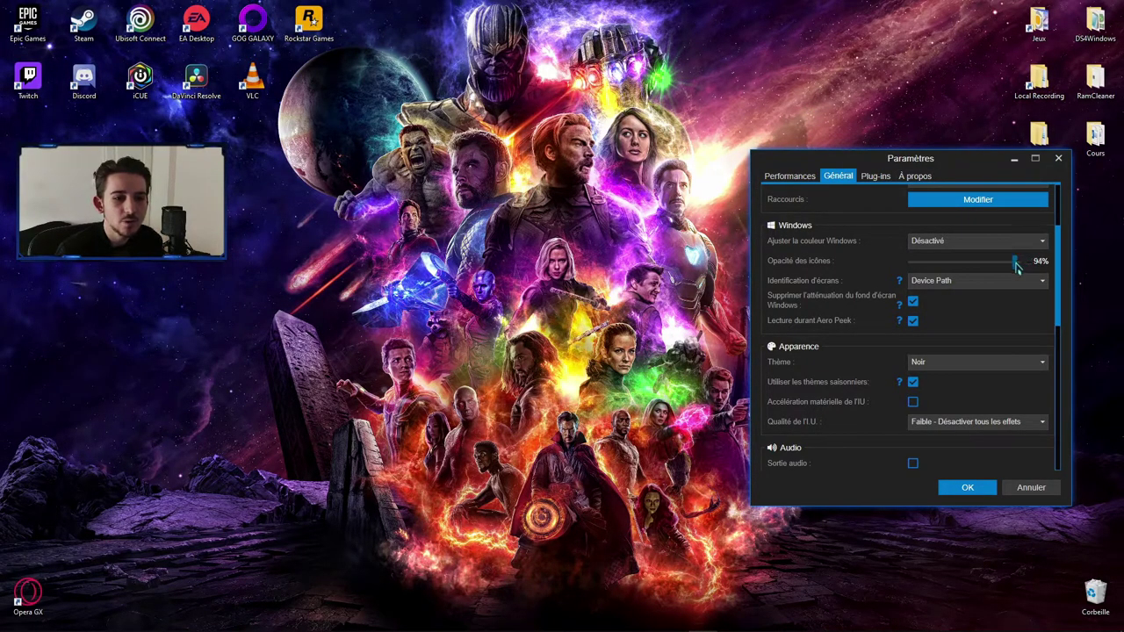
left_click_drag(1016, 267, 1018, 267)
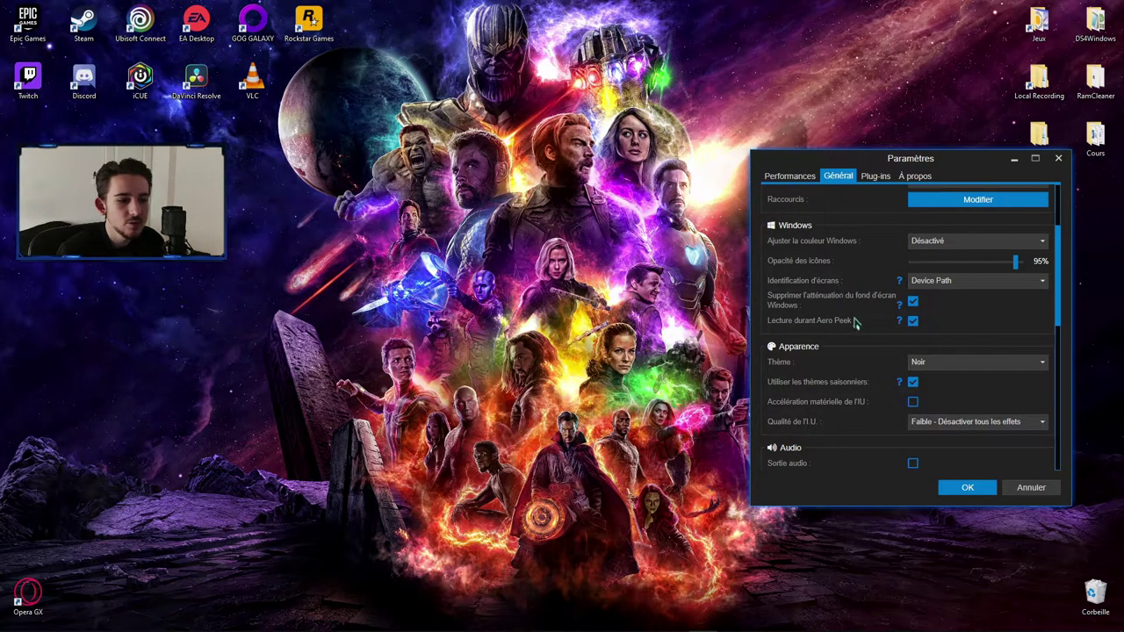
Look over the Thème and Qualité de l'I.U. choices, keeping Noir and Faible - Désactiver tous les effets.
left_click(975, 362)
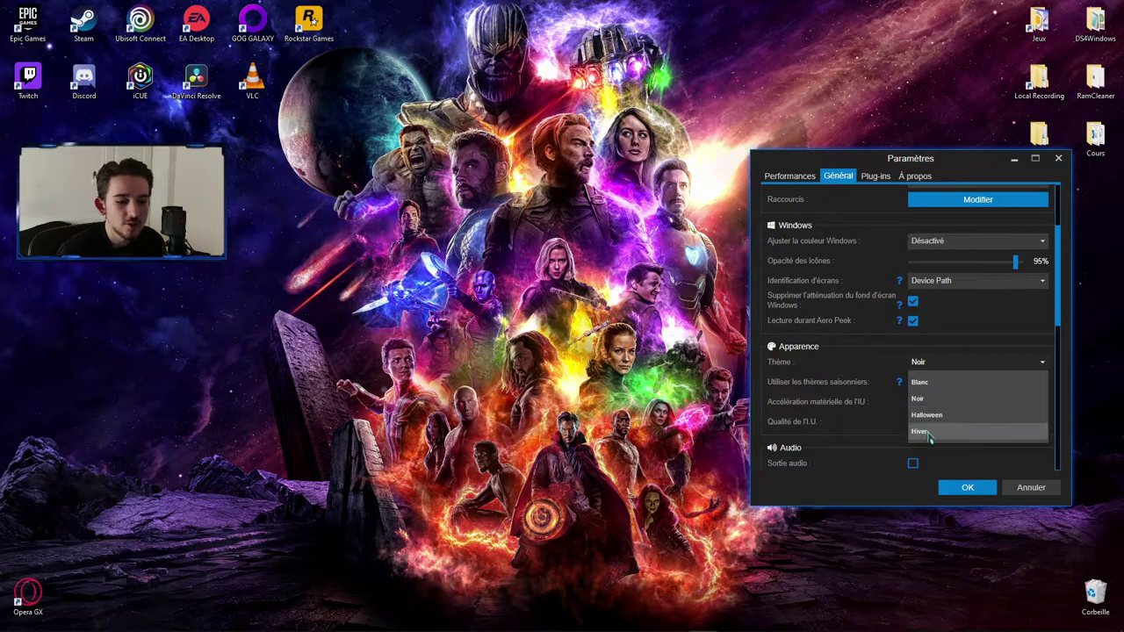
left_click(948, 399)
left_click(933, 364)
left_click(935, 367)
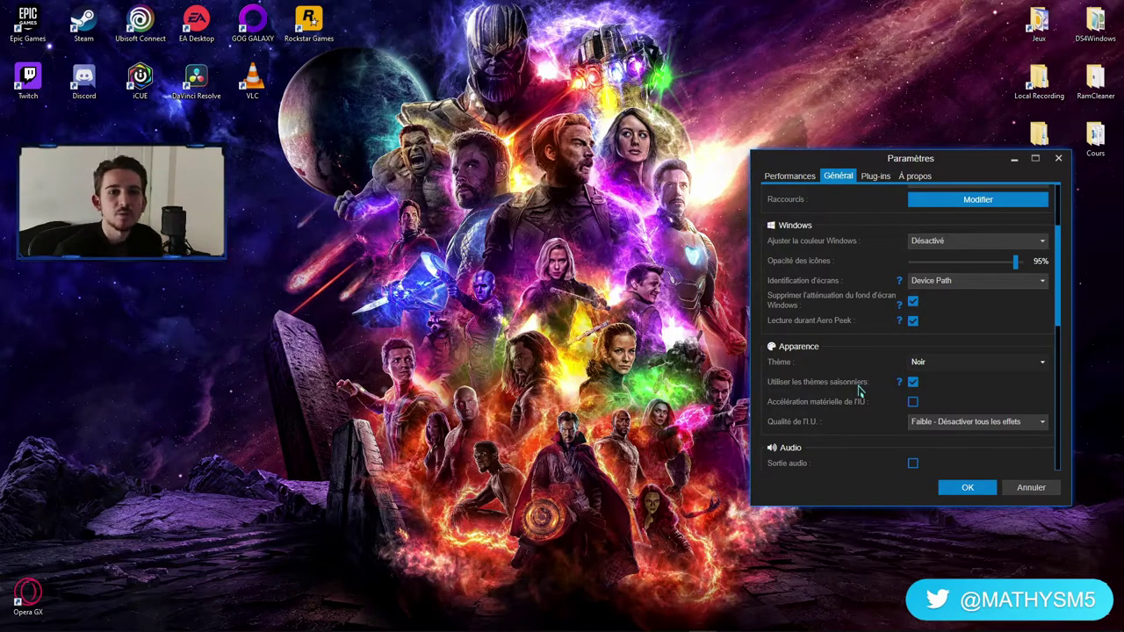
left_click(946, 363)
left_click(914, 389)
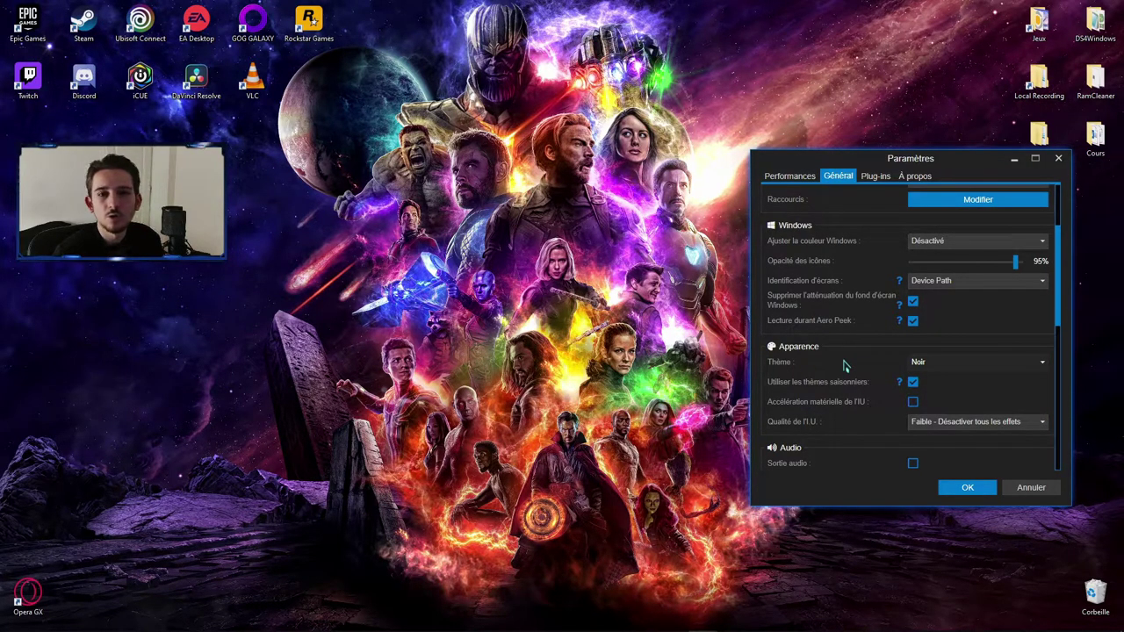
left_click(955, 425)
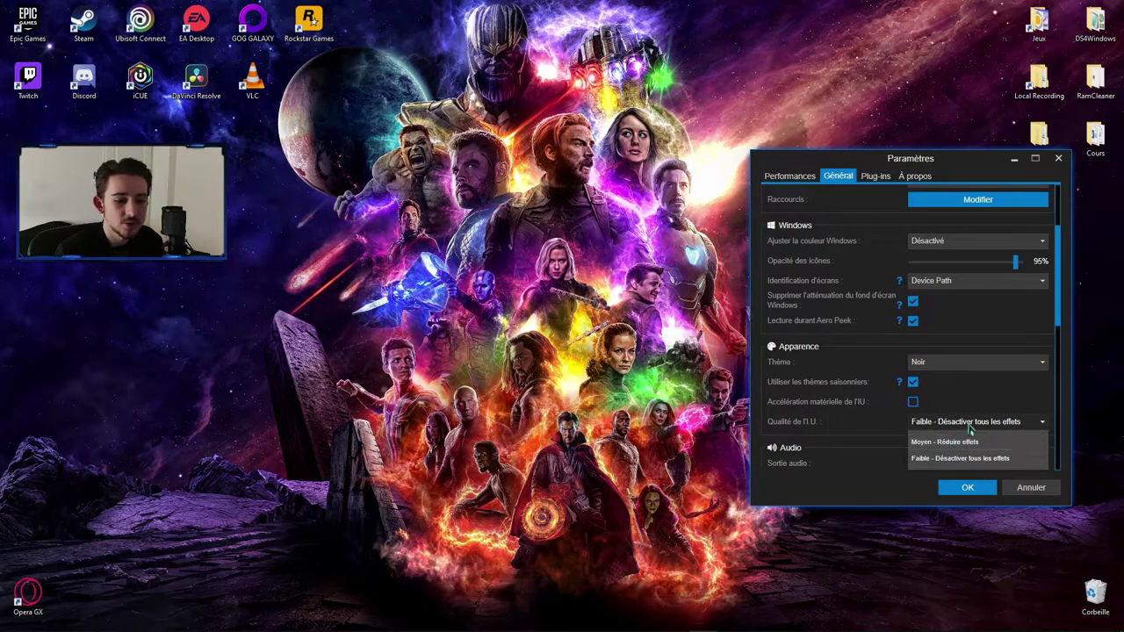
left_click(970, 423)
Look through the Audio, Vidéo, Avancé, Développeurs and Réinitialiser general settings, including Priorité du processus.
scroll(869, 409, "down", 2)
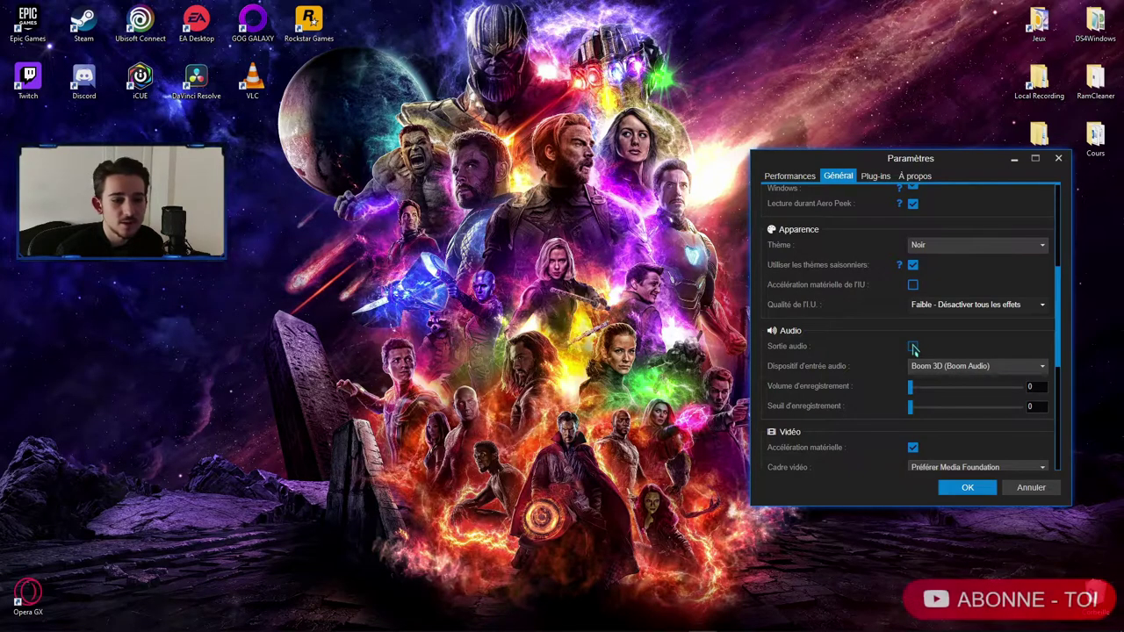
scroll(842, 395, "down", 1)
scroll(827, 403, "down", 2)
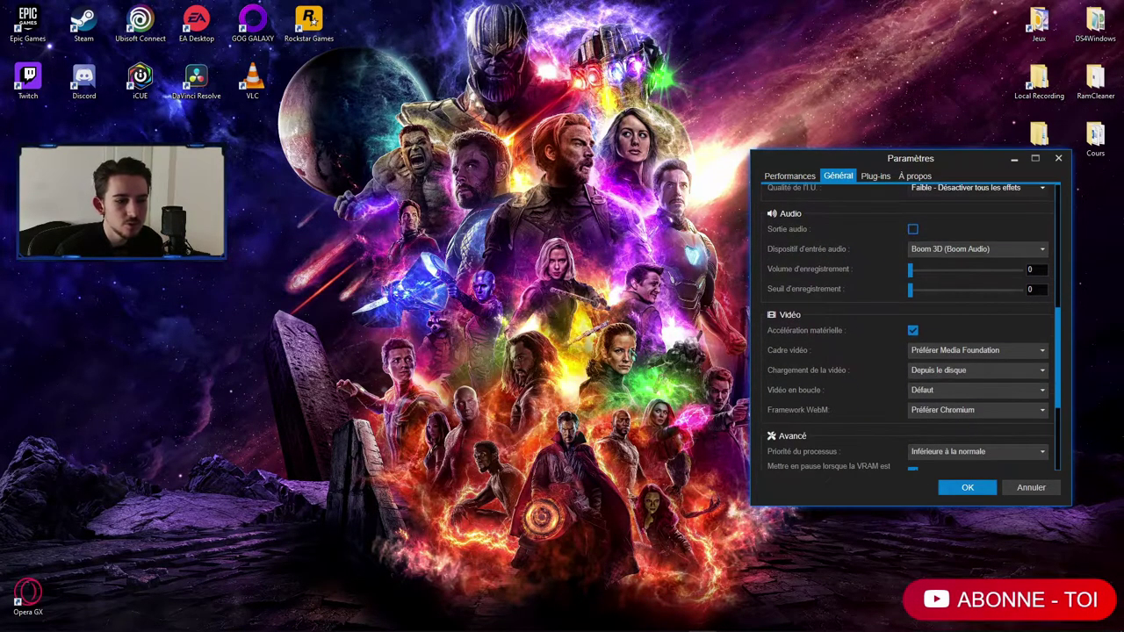
left_click(913, 331)
scroll(841, 375, "down", 1)
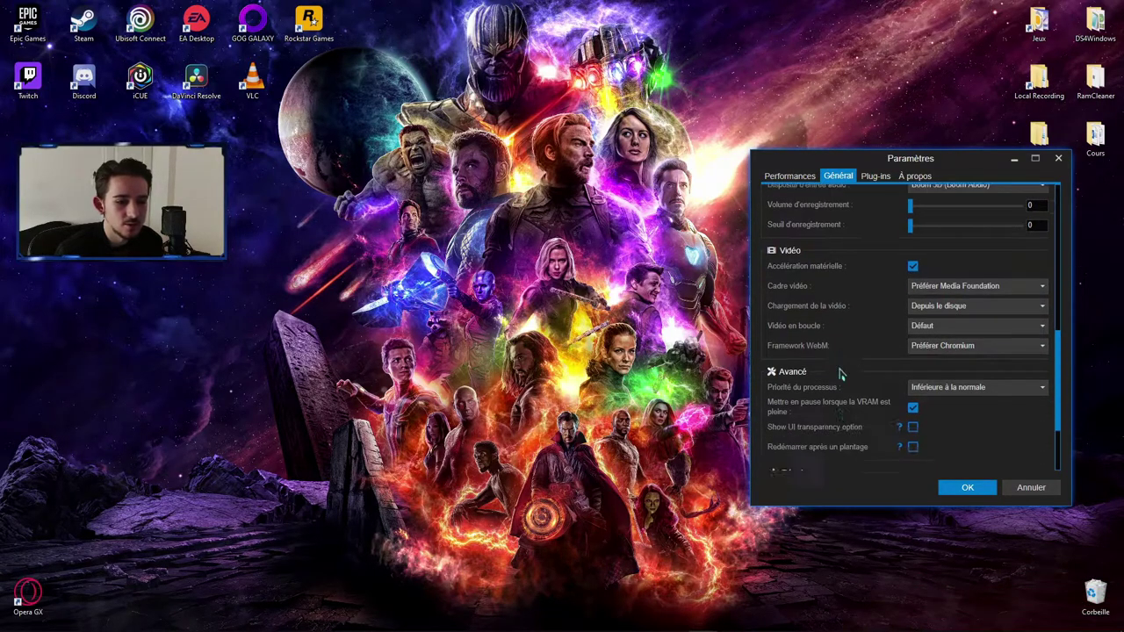
scroll(840, 375, "down", 1)
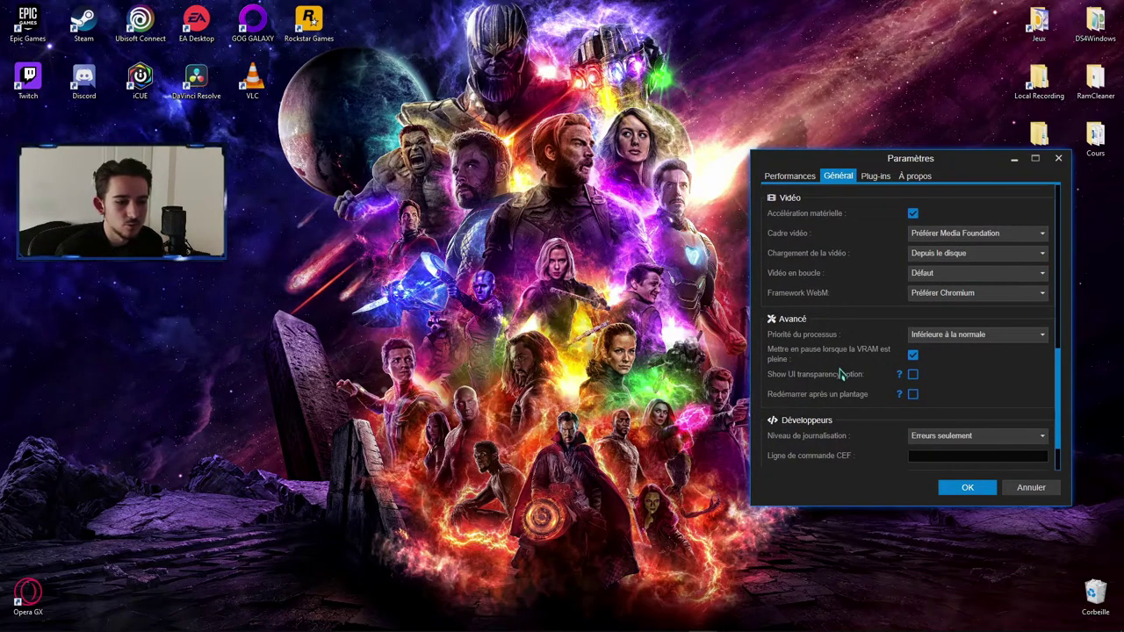
left_click(984, 338)
left_click(989, 338)
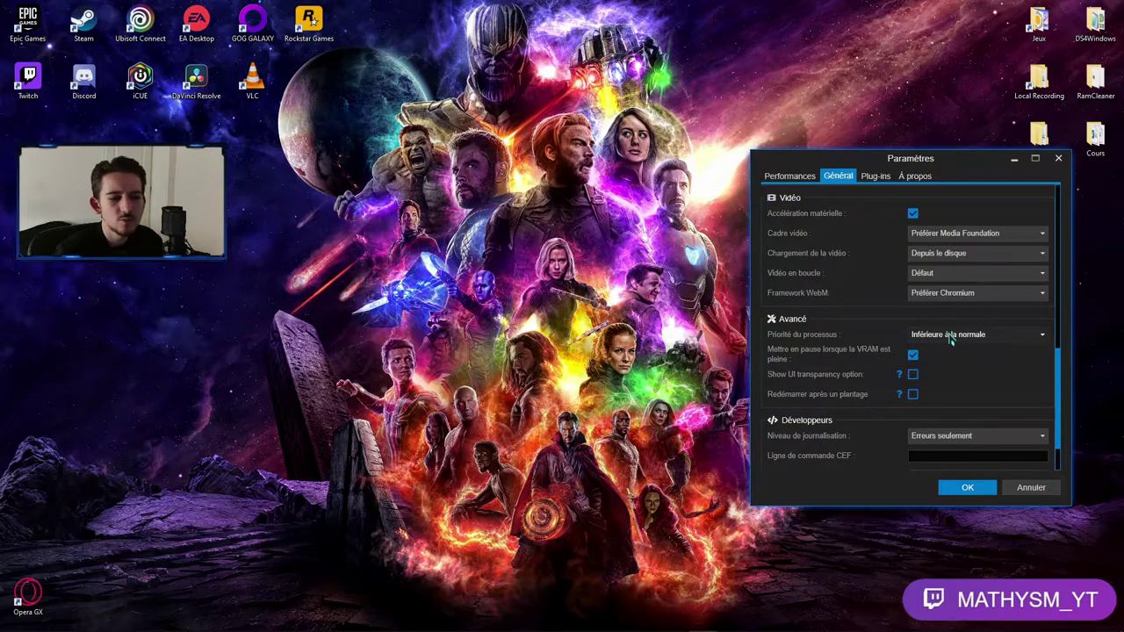
scroll(889, 333, "down", 1)
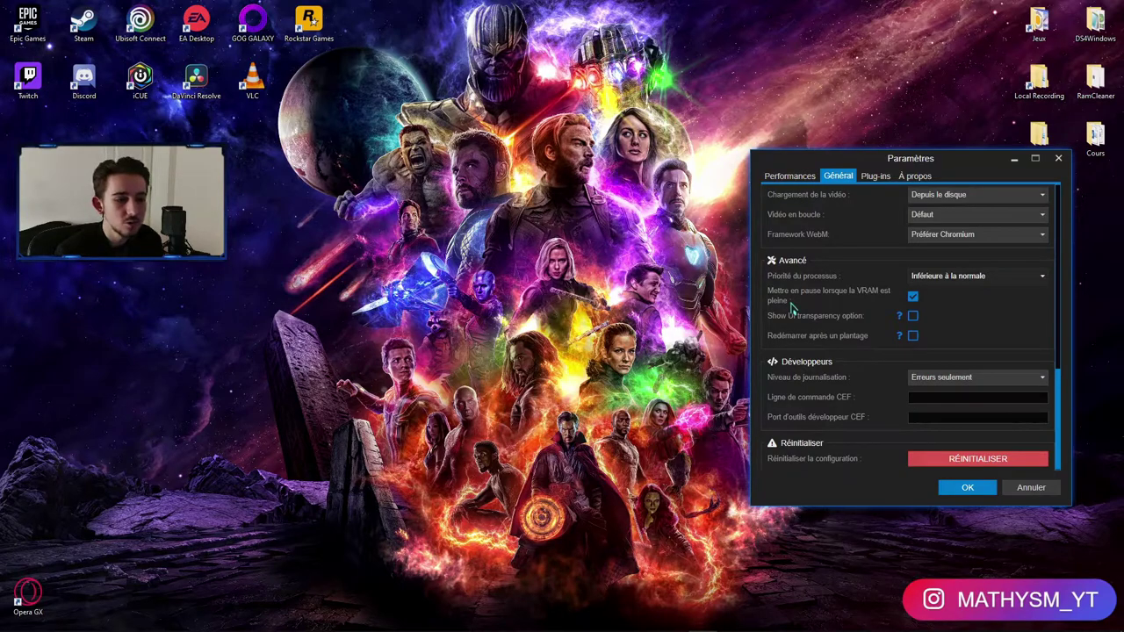
scroll(873, 363, "down", 1)
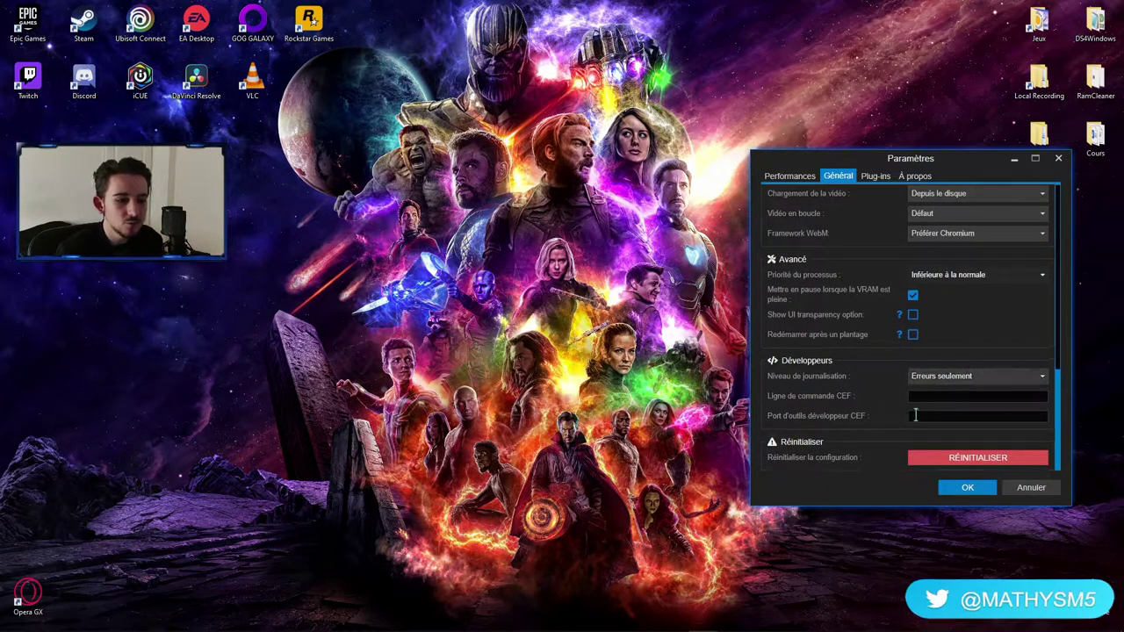
scroll(1024, 416, "up", 10)
View the Plug-ins settings and read through the À propos credits and third-party licences.
left_click(877, 176)
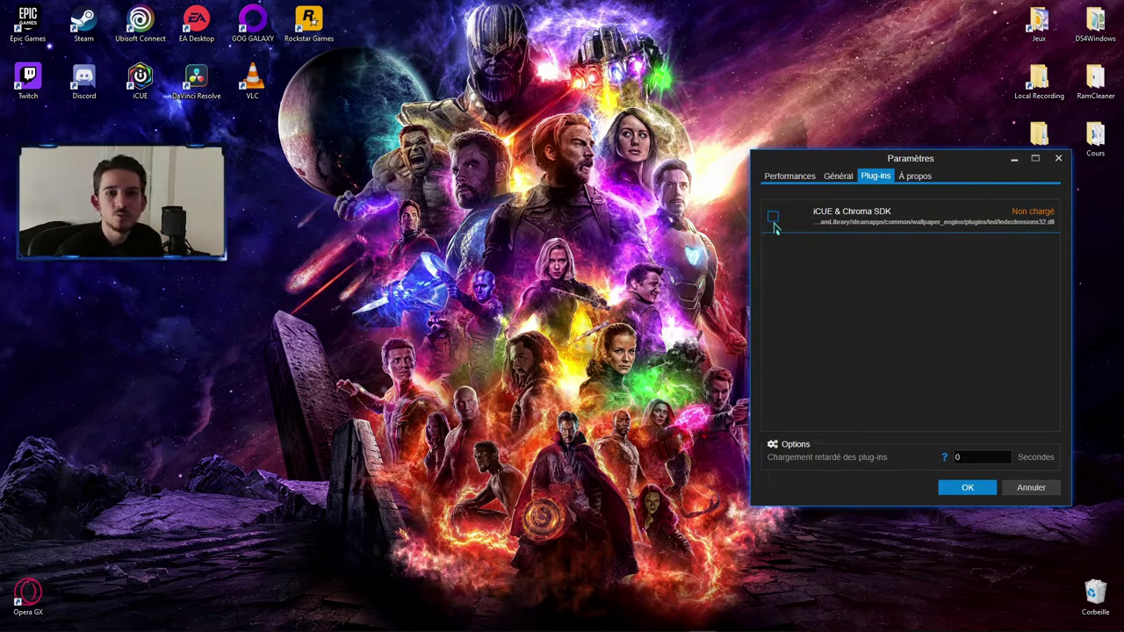
left_click(913, 179)
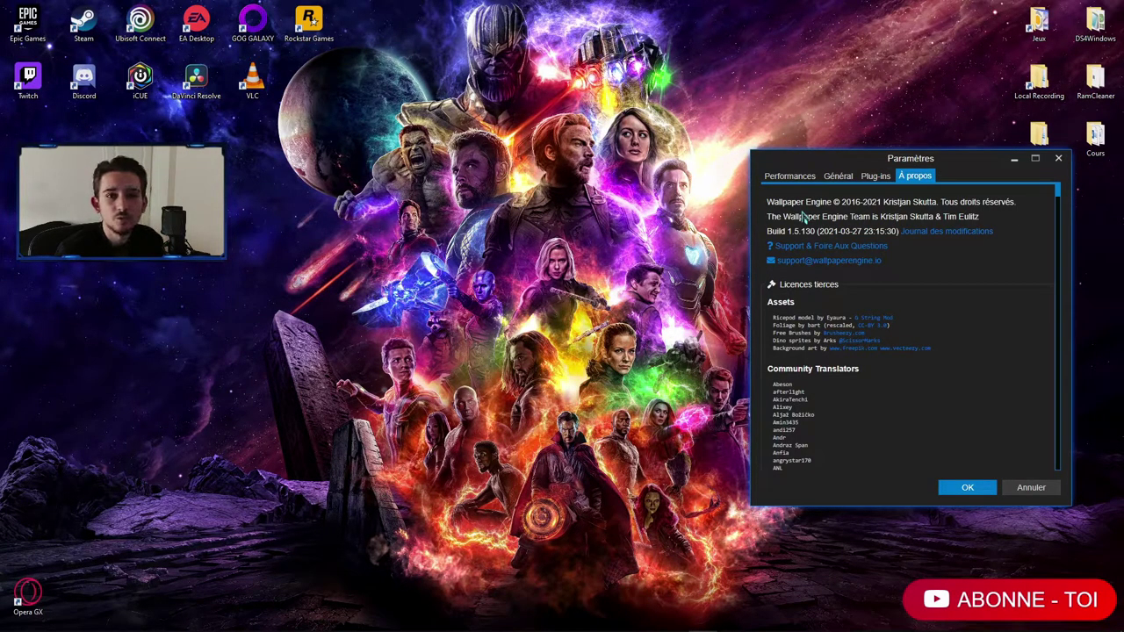
scroll(883, 290, "down", 20)
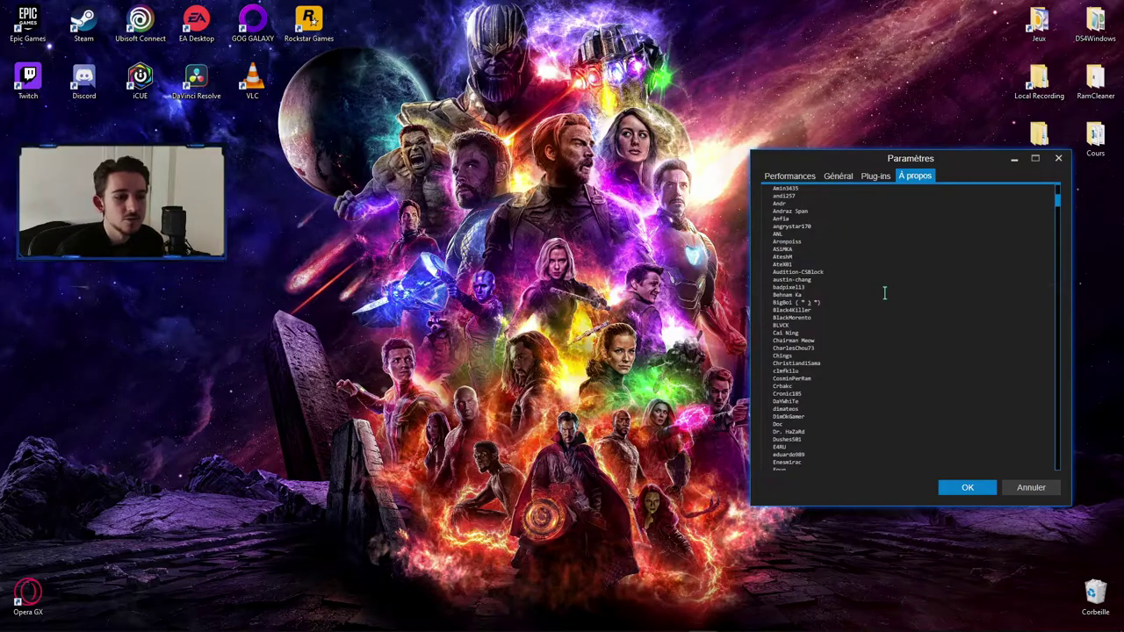
scroll(872, 295, "down", 10)
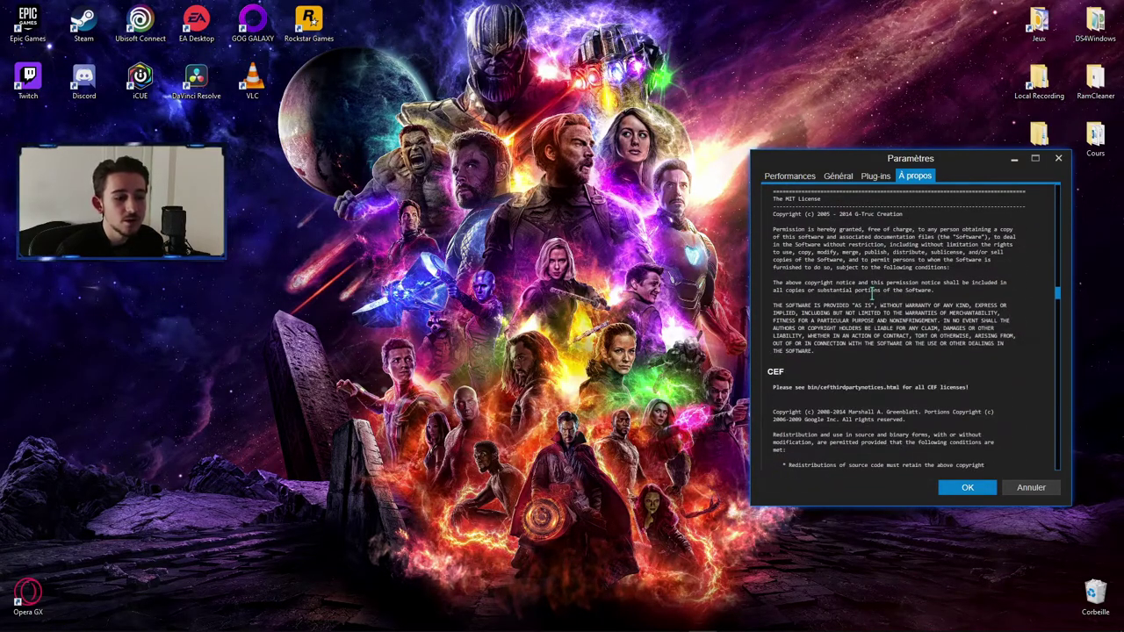
left_click_drag(1060, 305, 1012, 198)
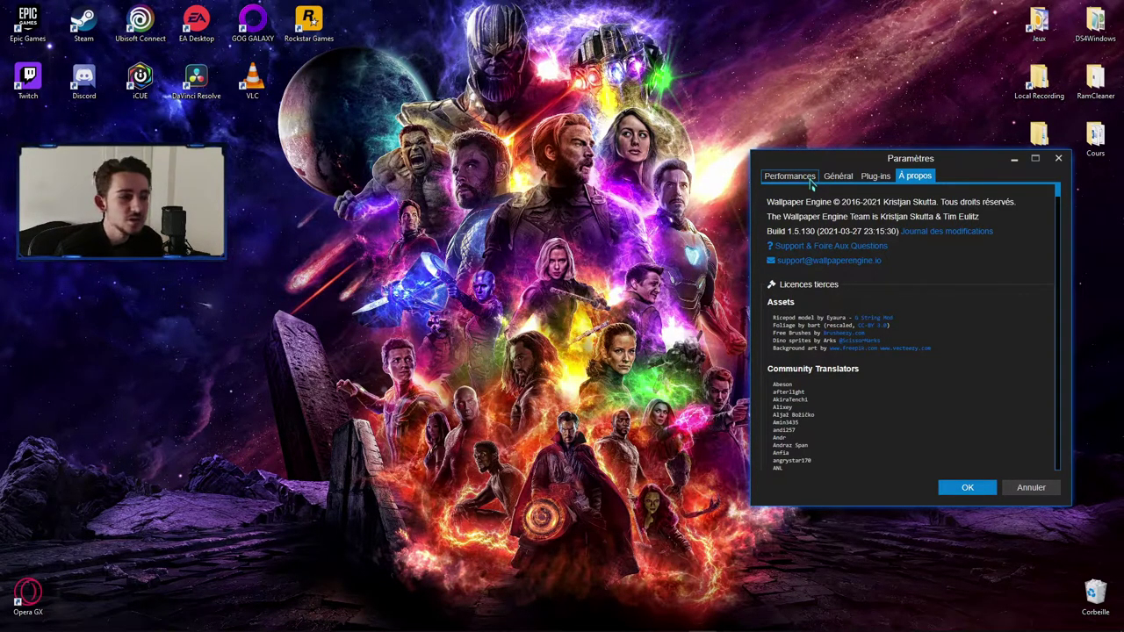
Return to the Performances settings and open the Windows Task Manager beside the Paramètres window.
left_click(806, 179)
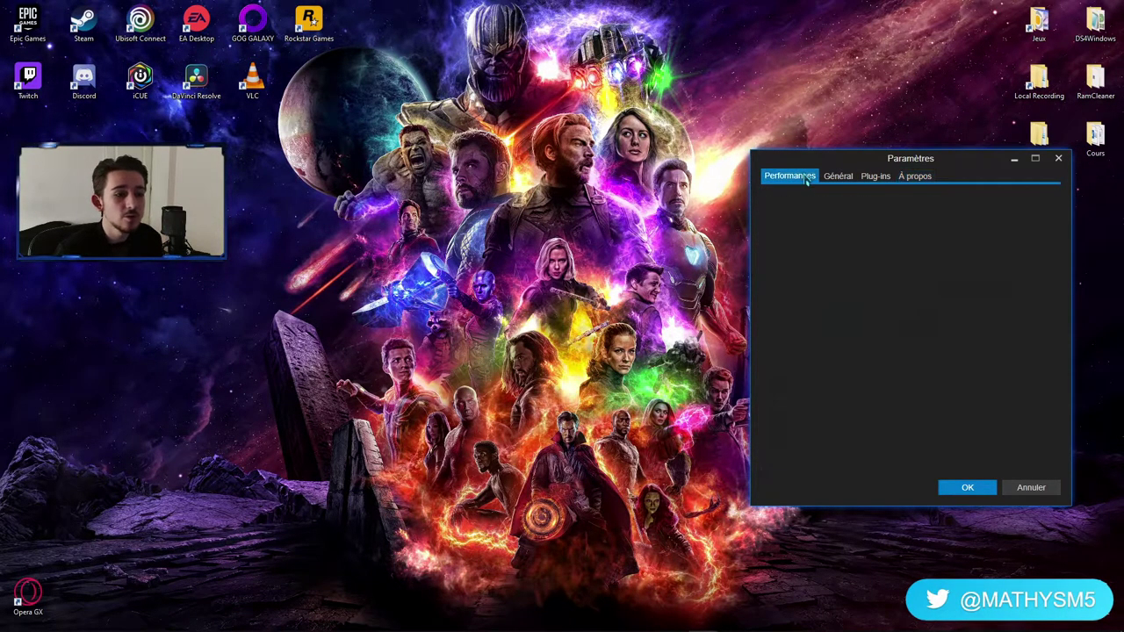
right_click(13, 620)
left_click(83, 500)
left_click_drag(558, 157, 158, 173)
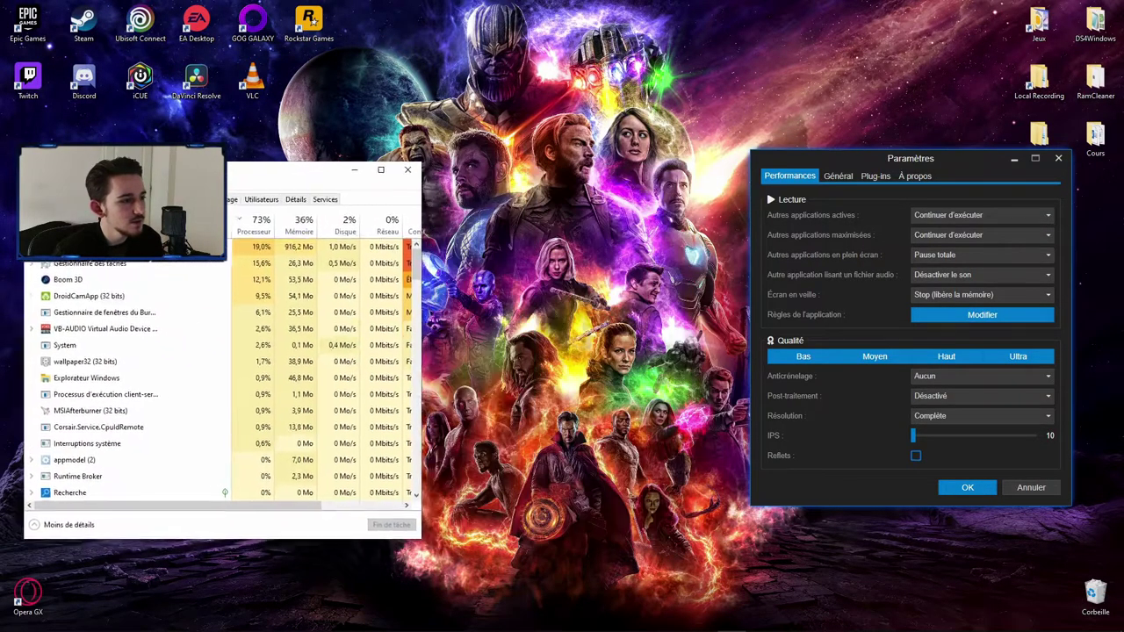
Sort the running processes by processor usage and examine the processor and memory use of wallpaper32.
left_click(256, 230)
left_click(257, 230)
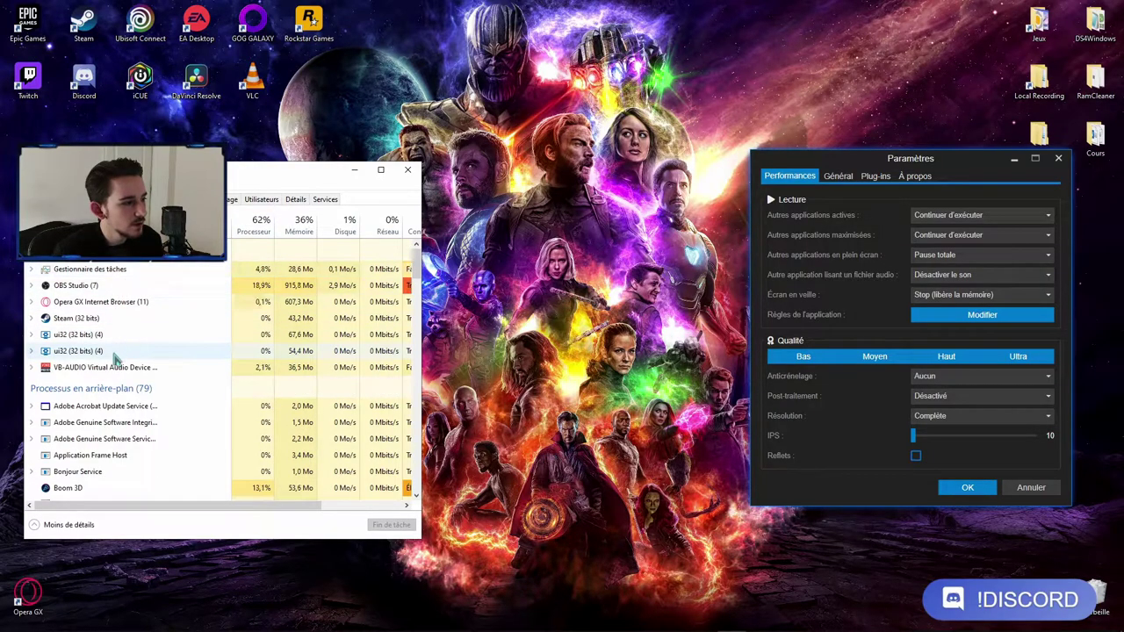
left_click(260, 229)
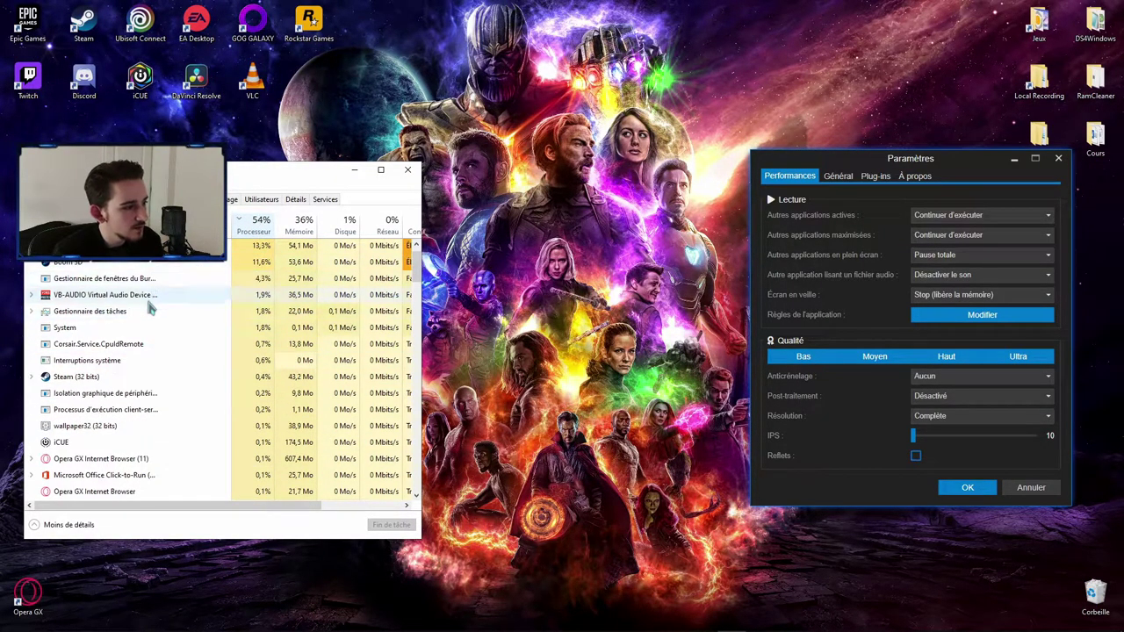
left_click(123, 428)
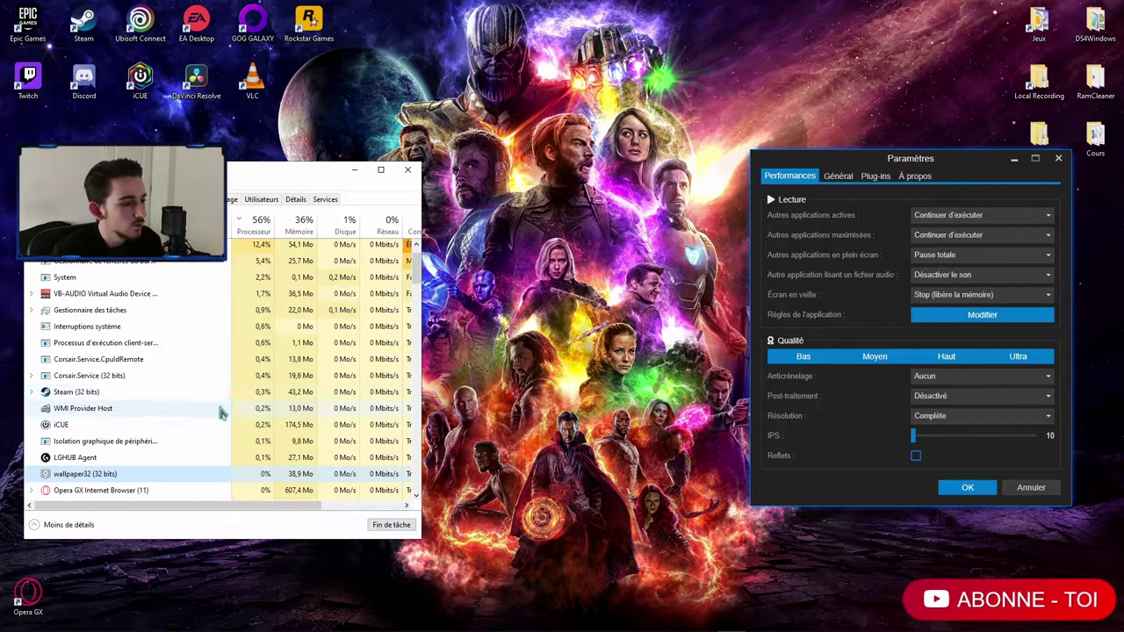
scroll(132, 443, "down", 1)
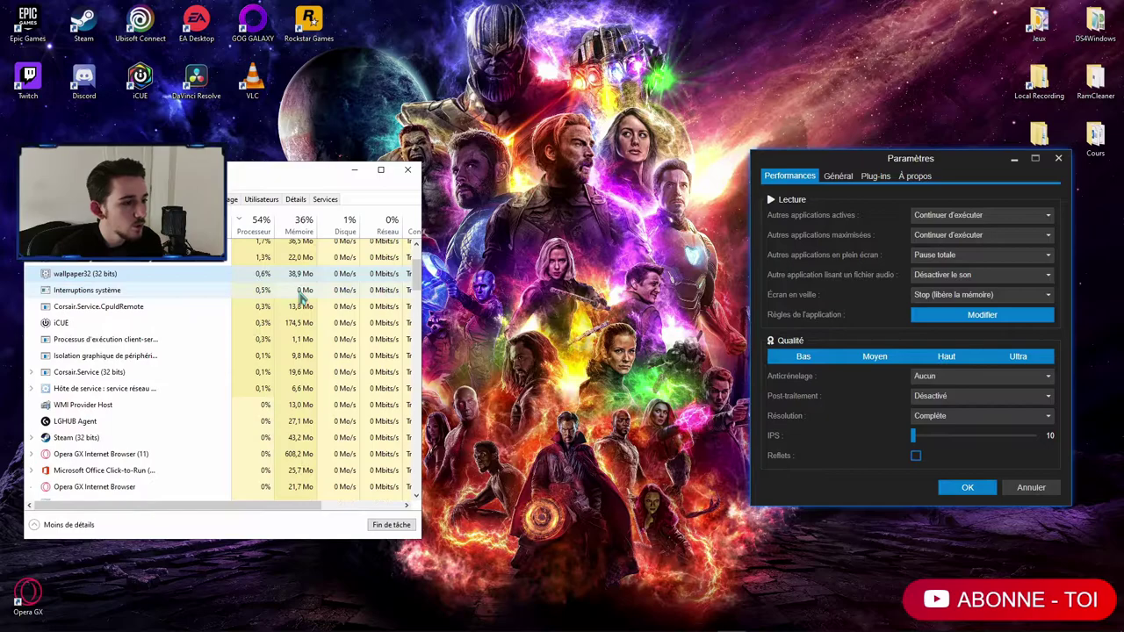
left_click_drag(262, 506, 211, 515)
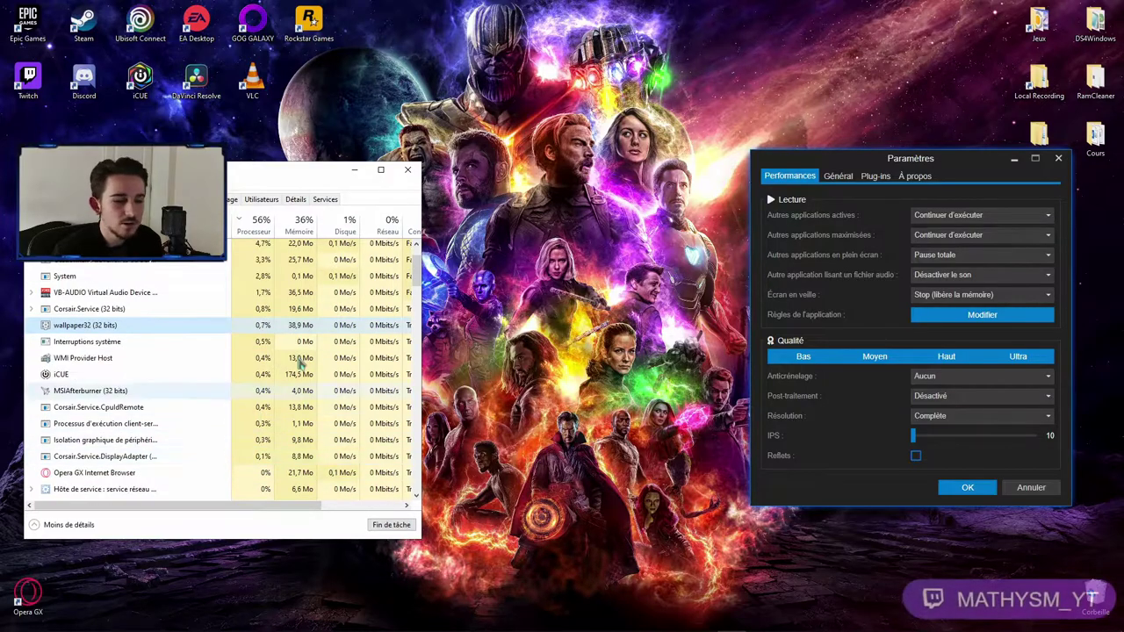
Try the highest quality settings: Anticrénelage MSAA x8, Post-traitement Ultra, Résolution Complète, IPS 144 and Reflets enabled.
left_click(924, 379)
left_click(945, 445)
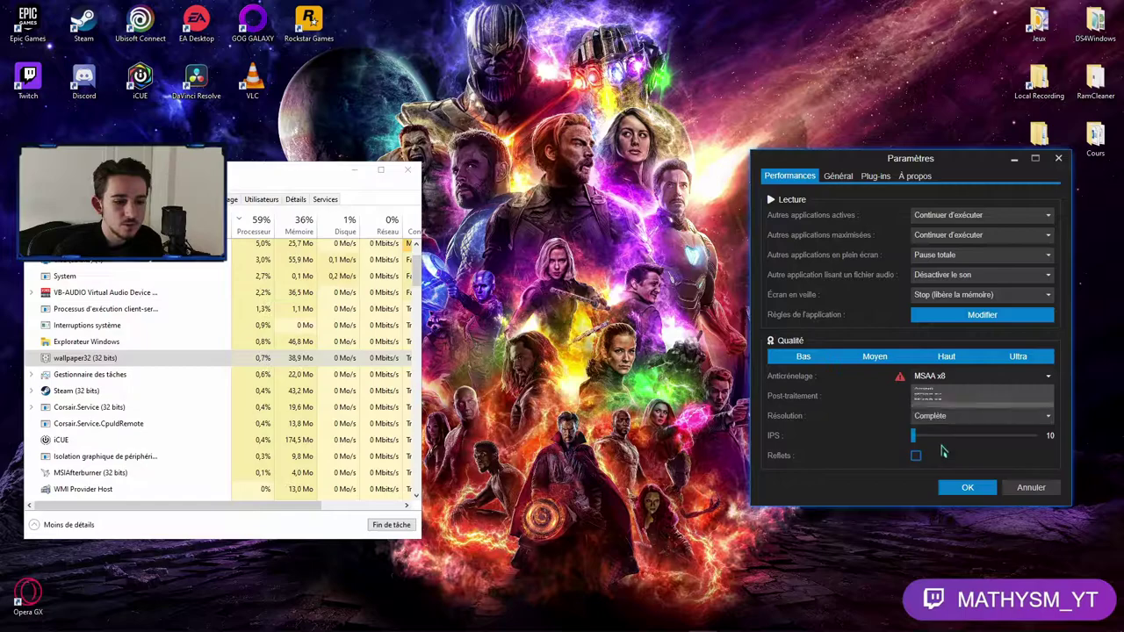
left_click(948, 399)
left_click(946, 450)
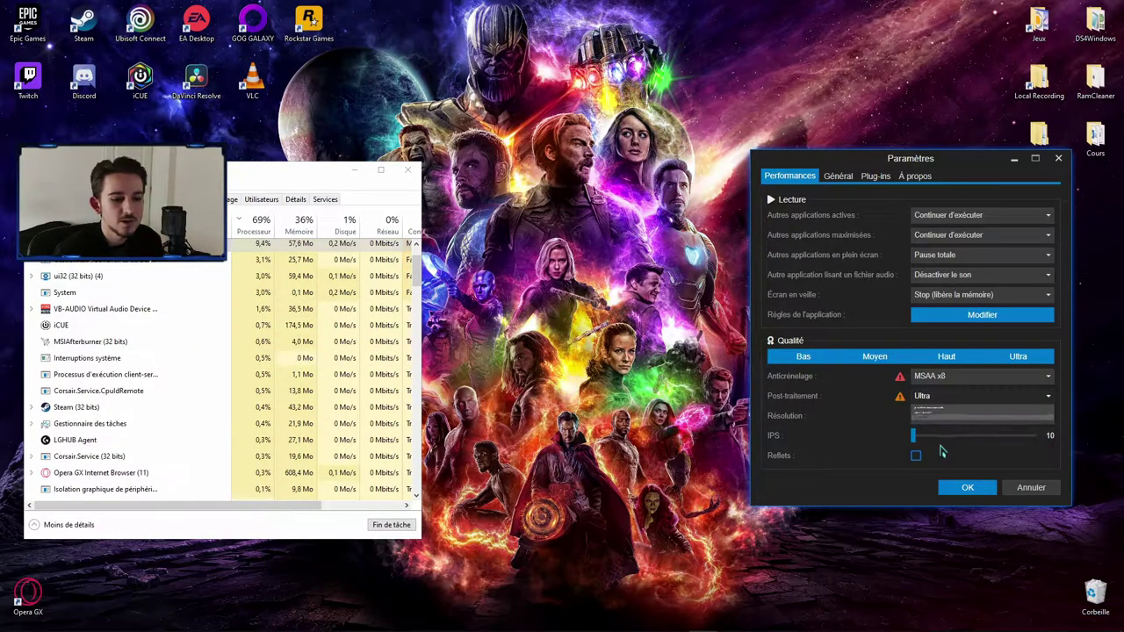
left_click(947, 418)
left_click(947, 452)
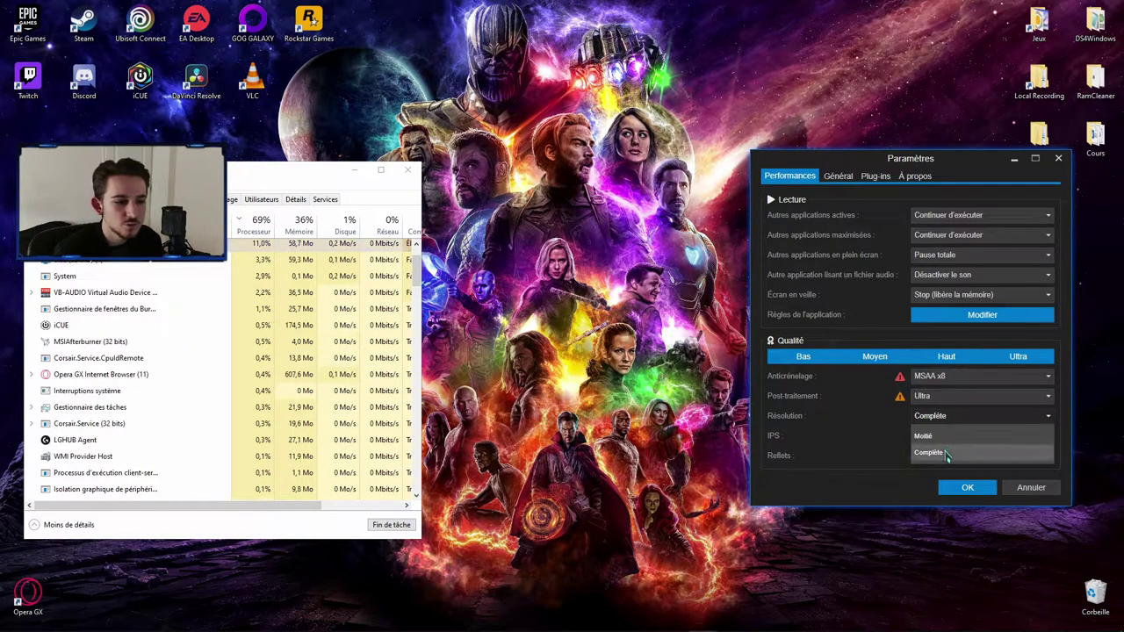
left_click_drag(913, 435, 1038, 434)
left_click(917, 458)
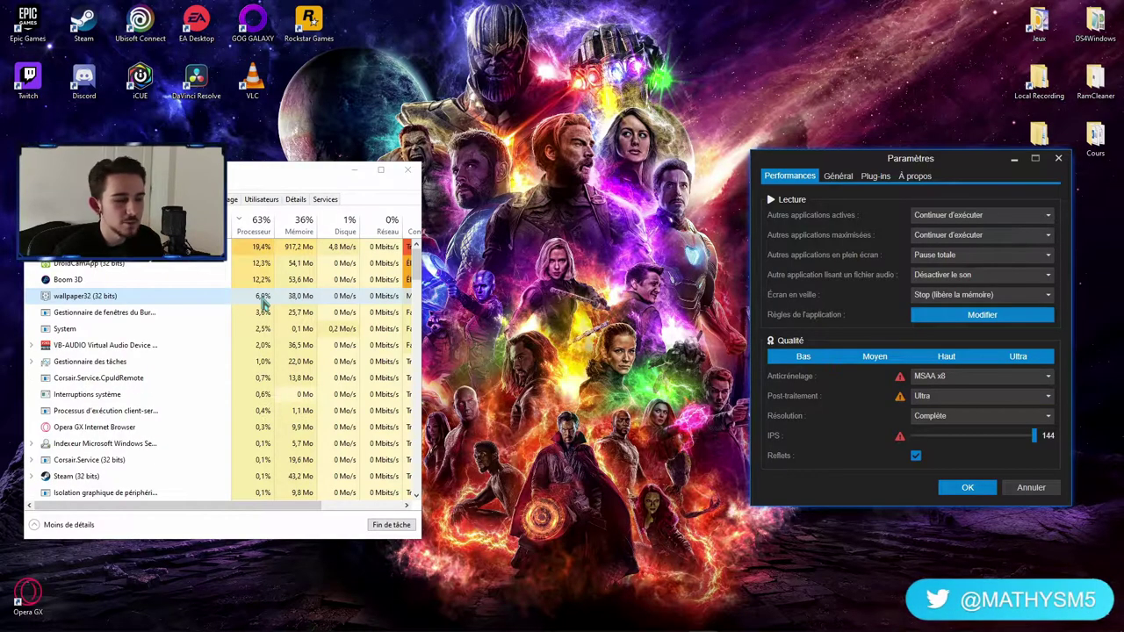
Check the resource usage of wallpaper32 at the raised quality, glancing at Task Manager's overall performance graphs too.
left_click_drag(270, 512, 143, 482)
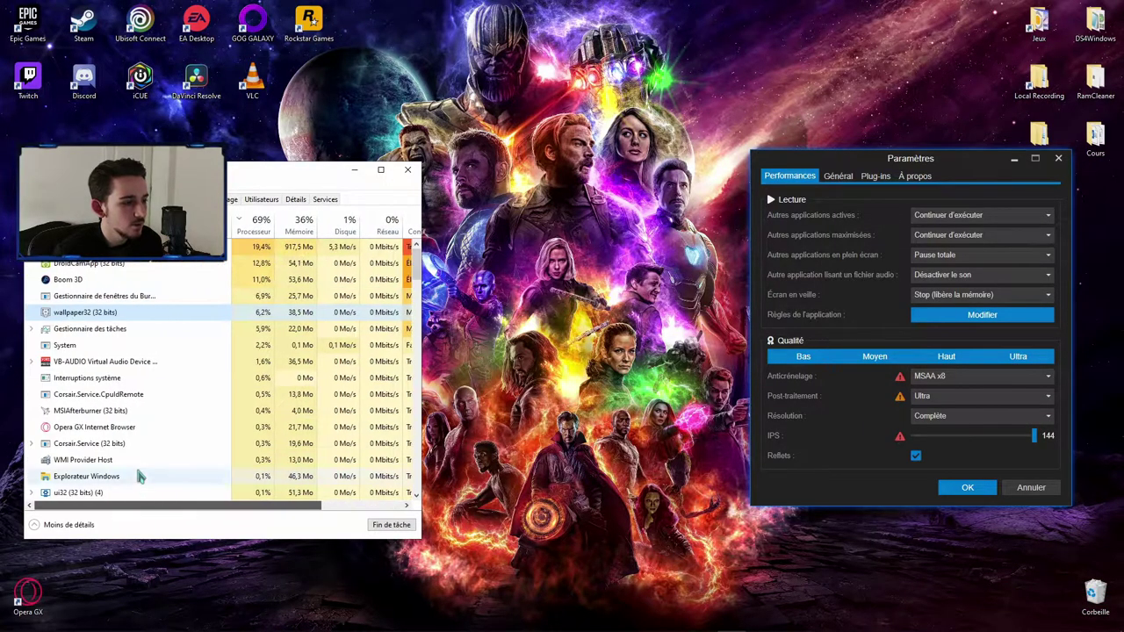
left_click(79, 200)
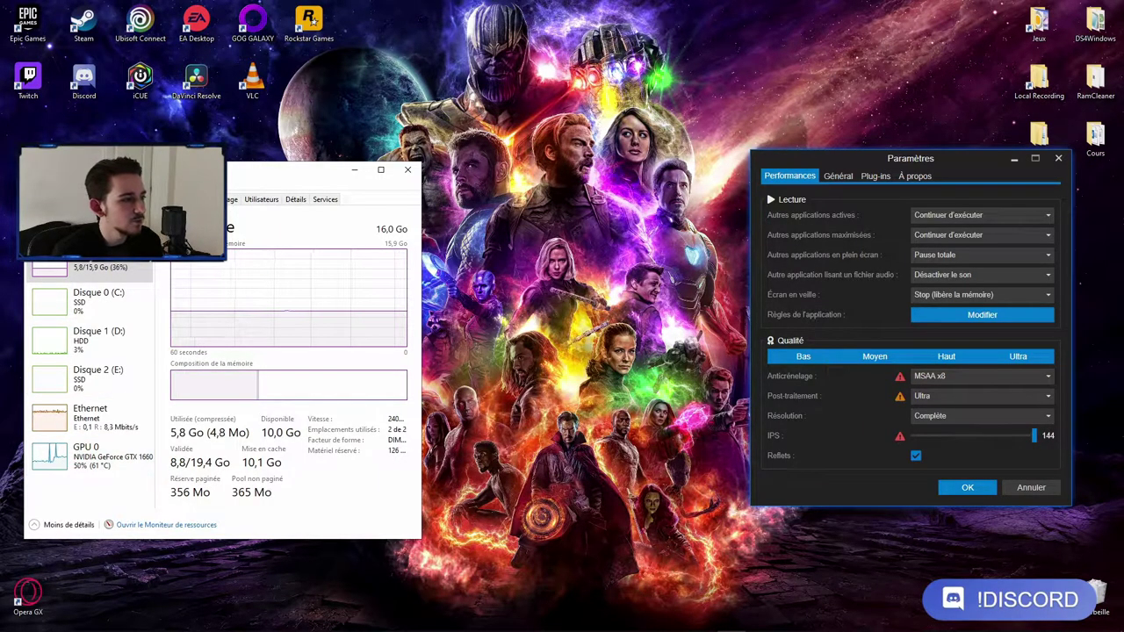
left_click(48, 200)
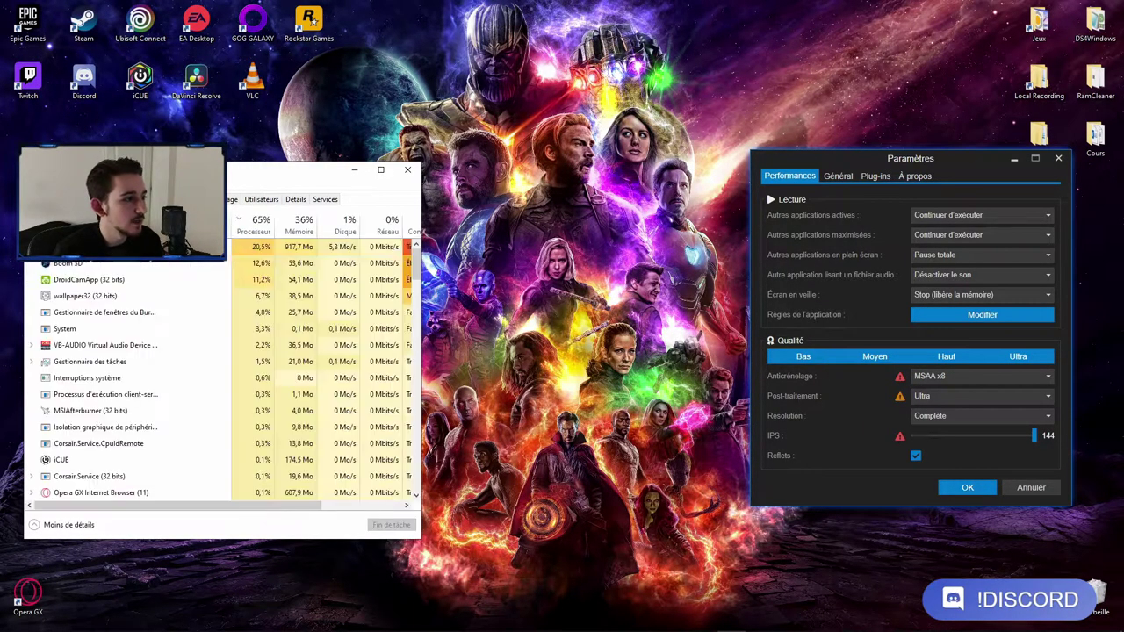
left_click(156, 299)
Restore the low quality settings: IPS 10, Reflets disabled, Post-traitement Désactivé and Anticrénelage Aucun.
left_click(1035, 441)
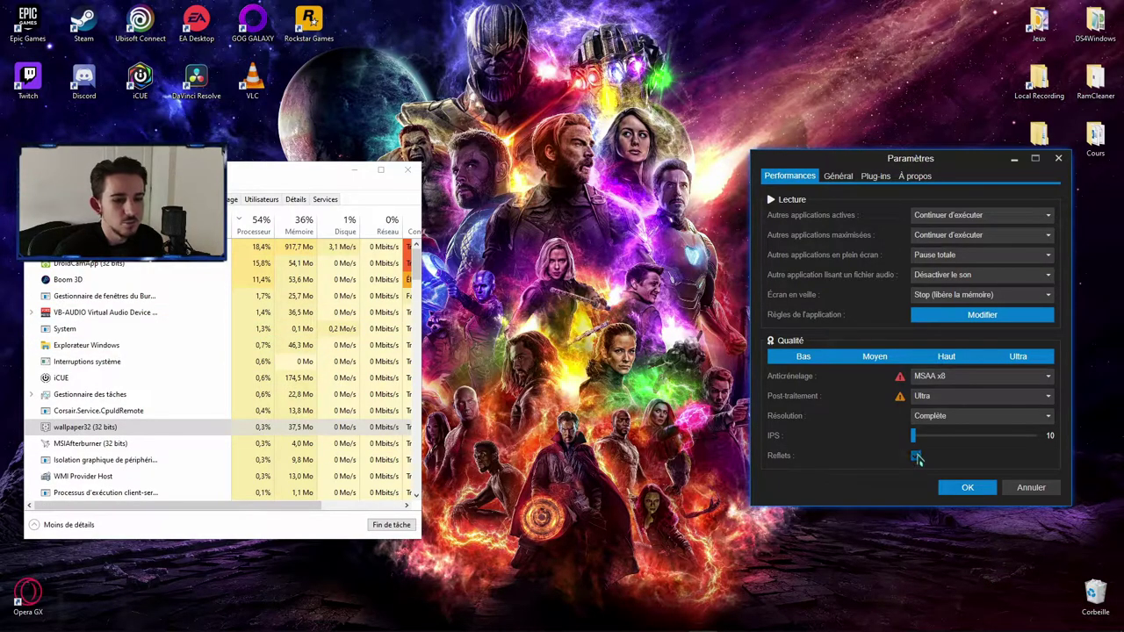
left_click(930, 396)
left_click(927, 408)
left_click(936, 376)
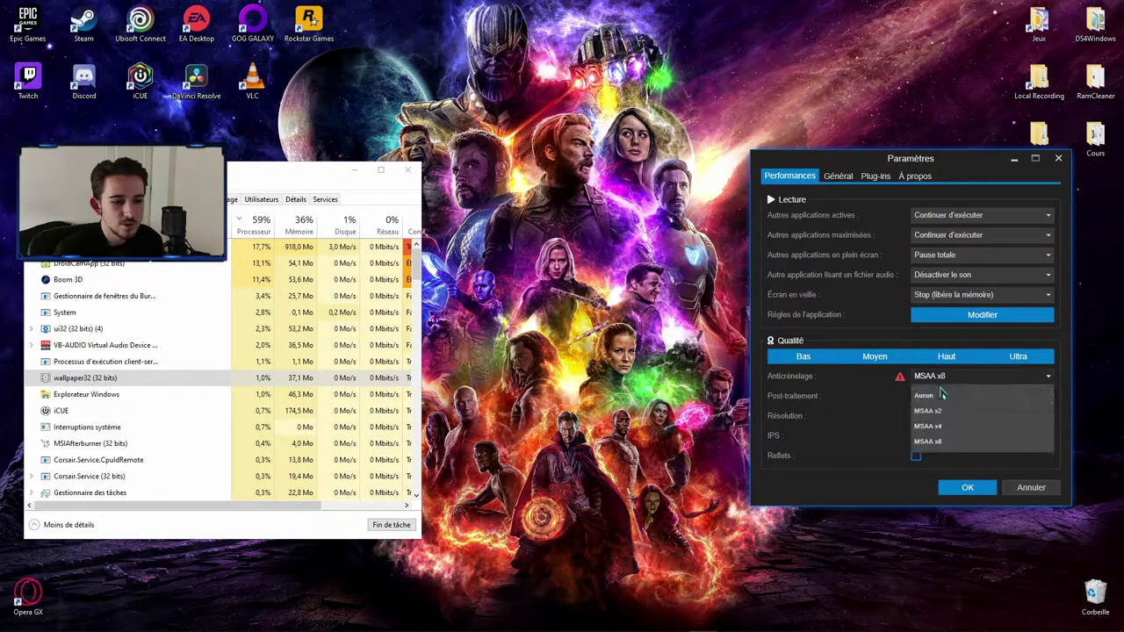
left_click(927, 396)
Try Anticrénelage at MSAA x8 once more, return it to Aucun, and close Task Manager.
left_click(936, 377)
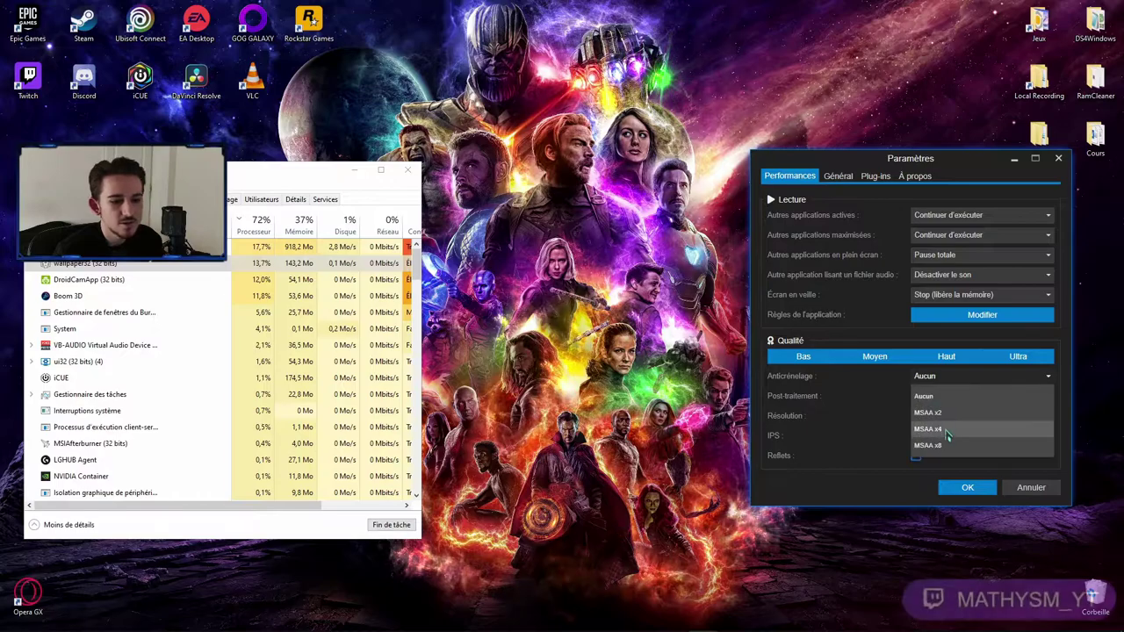
left_click(941, 446)
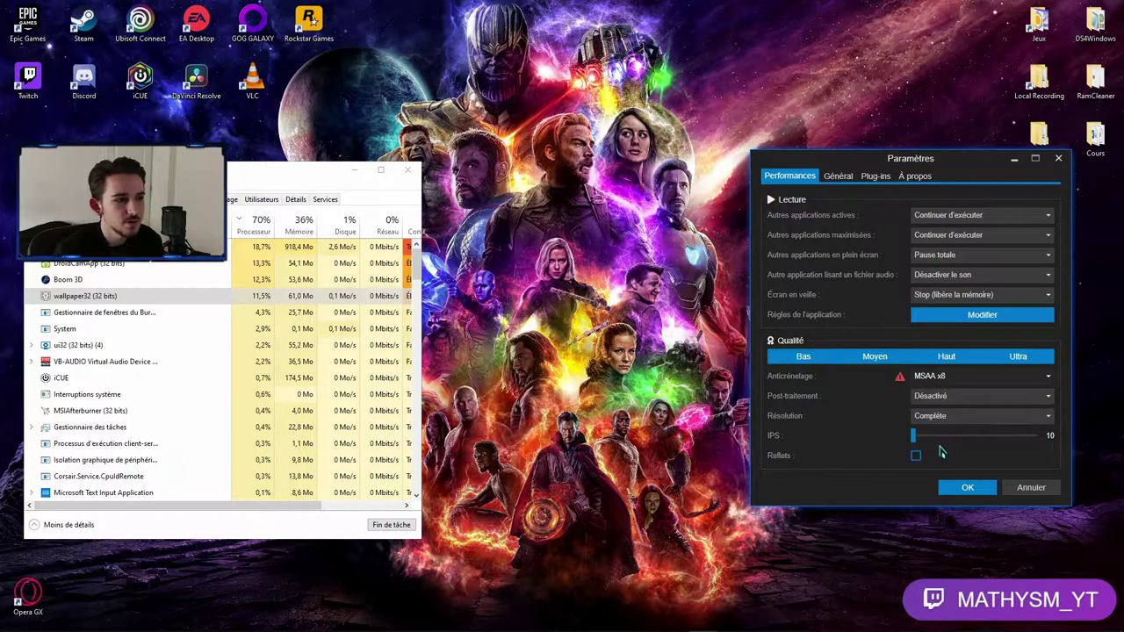
left_click(936, 376)
left_click(937, 387)
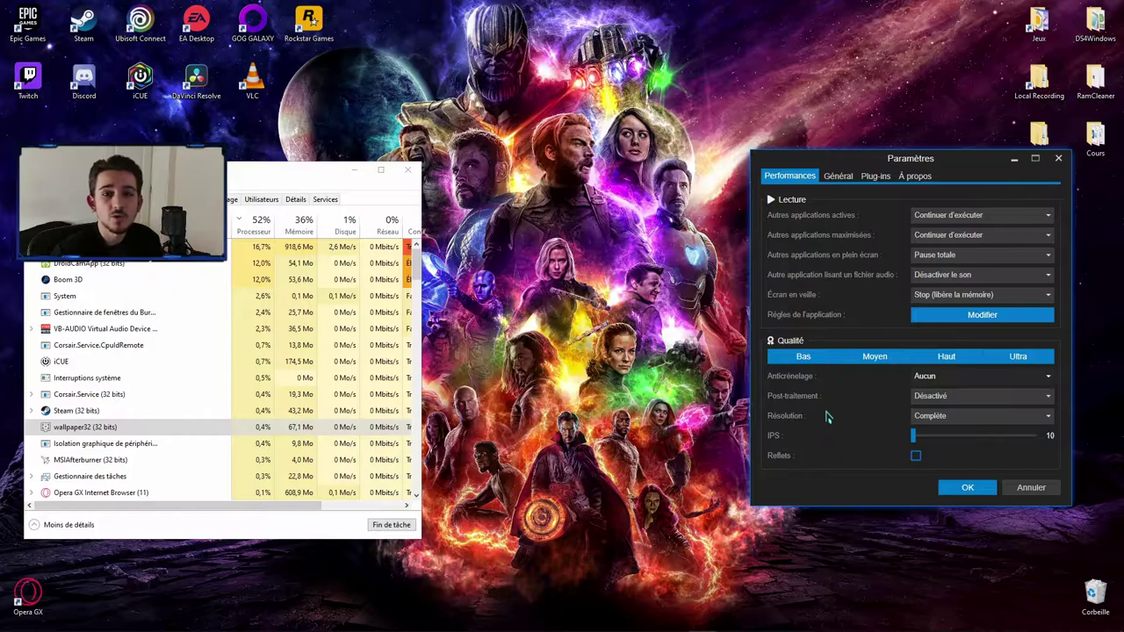
left_click(407, 169)
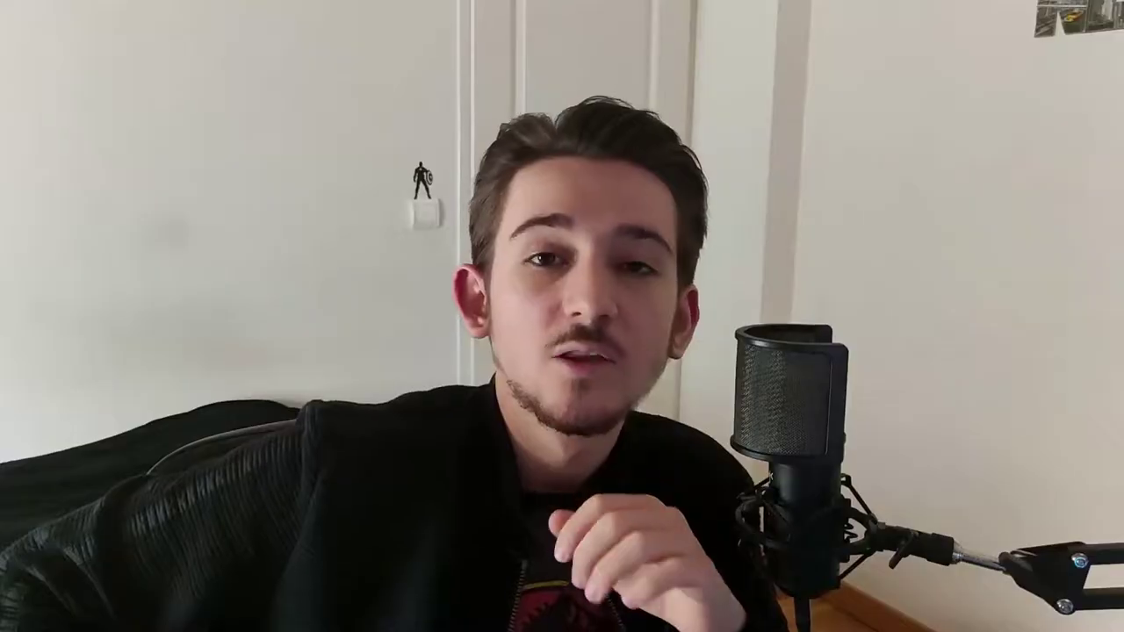